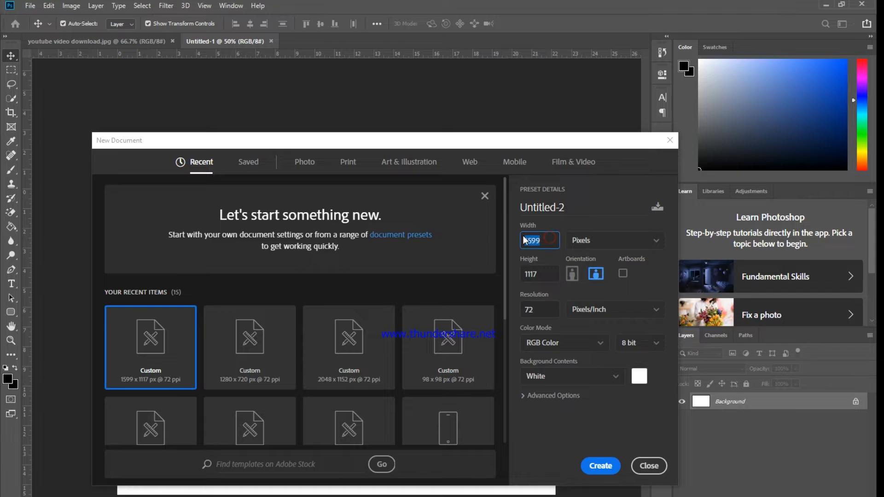
- Create a new blank document 1280 pixels wide and 720 pixels high
click(547, 241)
text(1)
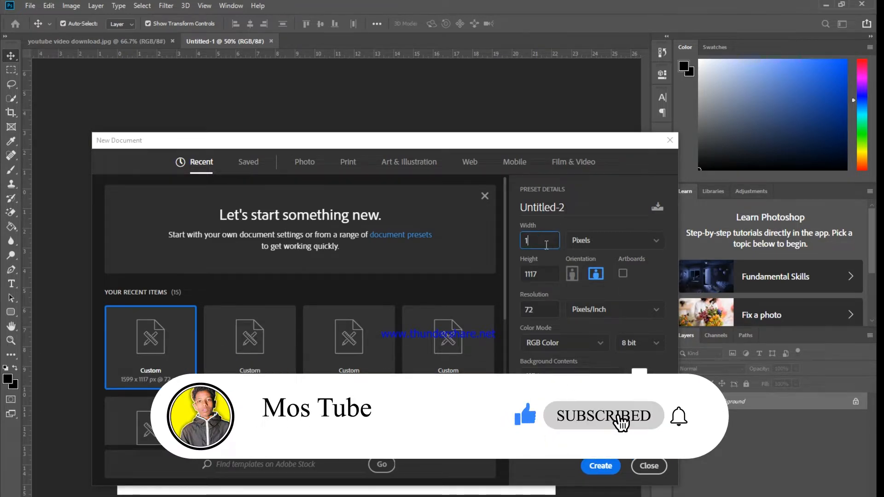
text(280)
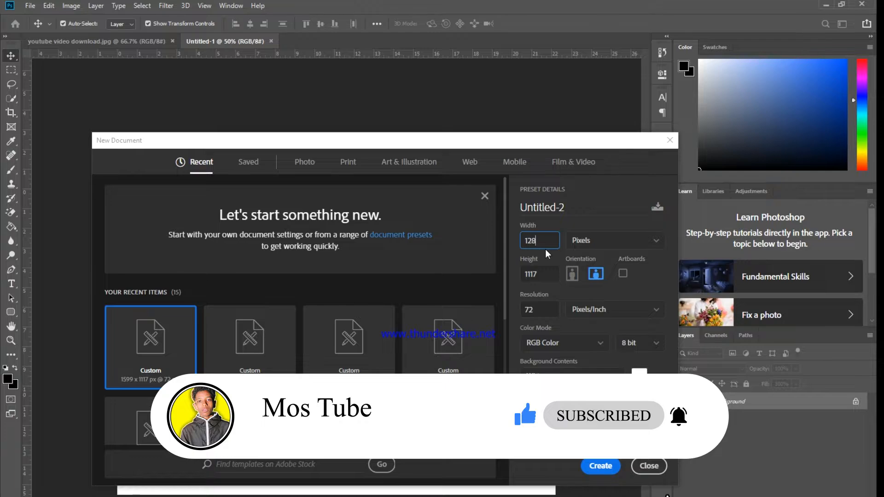
click(542, 278)
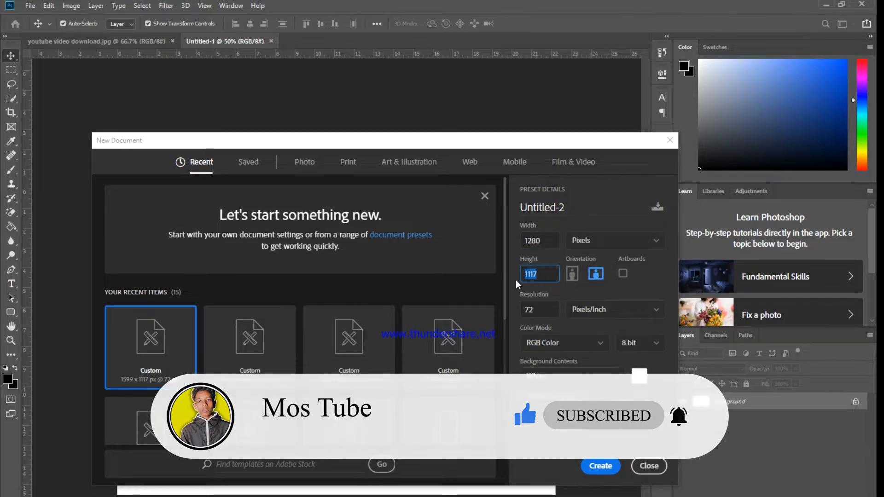
text(72)
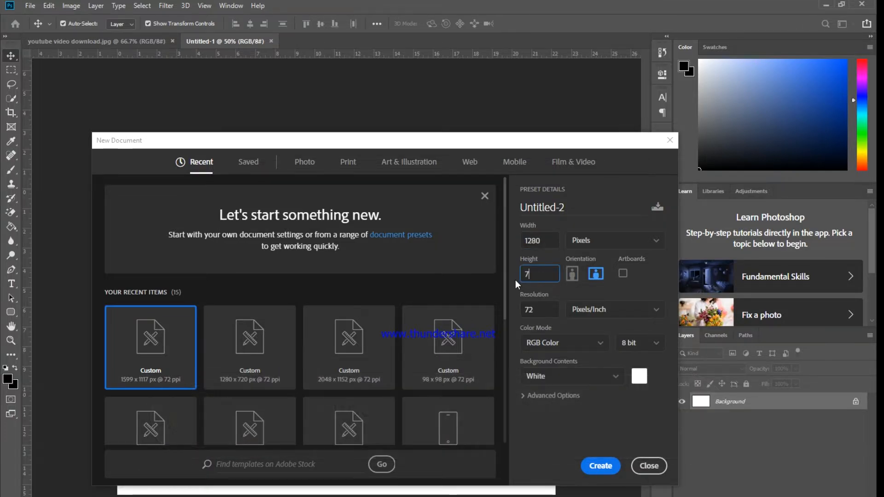
text(0)
click(600, 465)
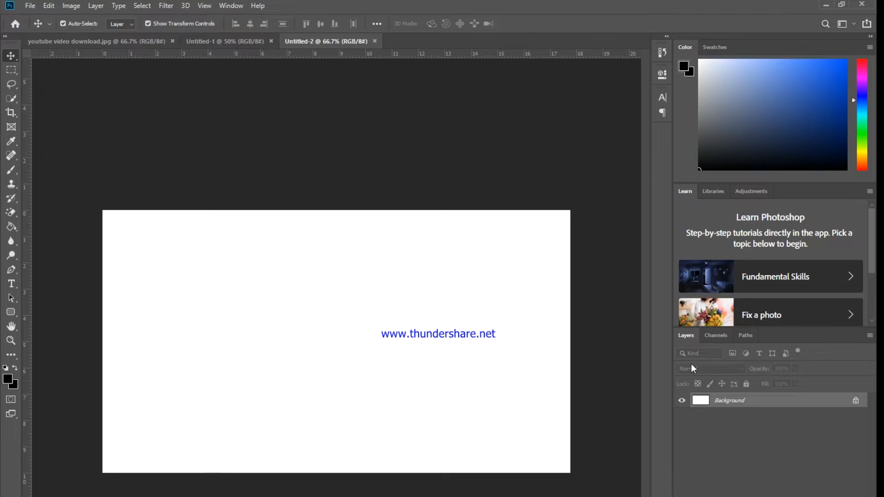
- Open the YouTube screenshot nghgfhf.JPG from the chedot folder as a separate document in Photoshop
click(828, 7)
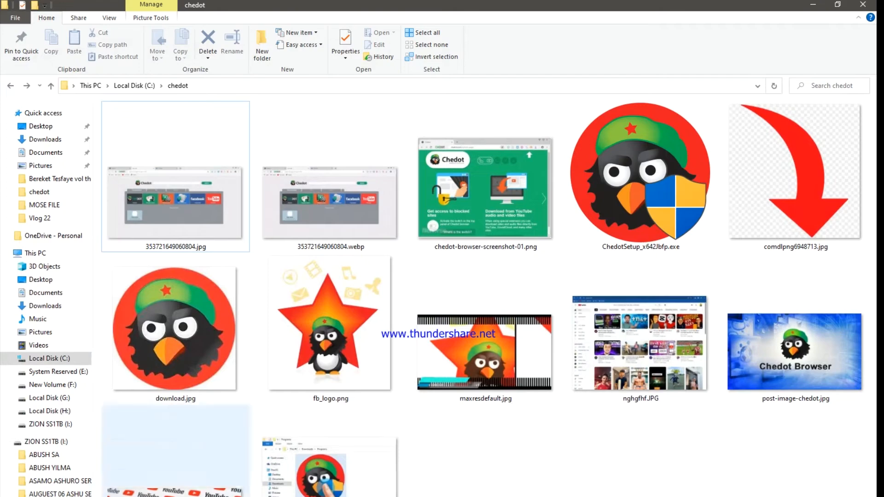
drag(645, 326, 288, 415)
drag(482, 124, 510, 43)
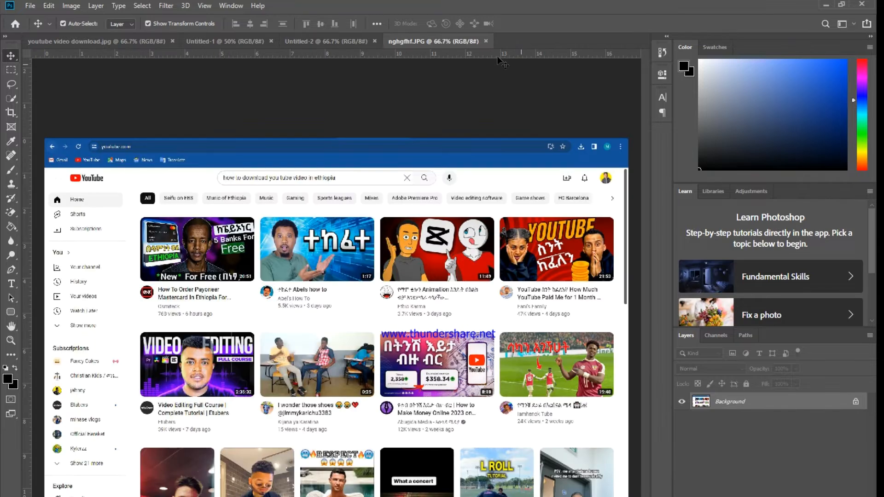
- Unlock the YouTube screenshot's background layer and copy the image into the Untitled-2 document
click(855, 402)
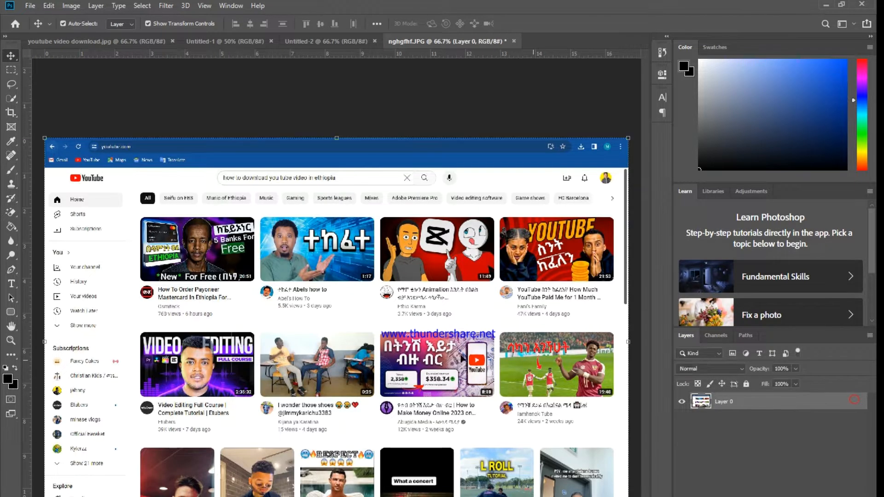
drag(442, 358, 288, 230)
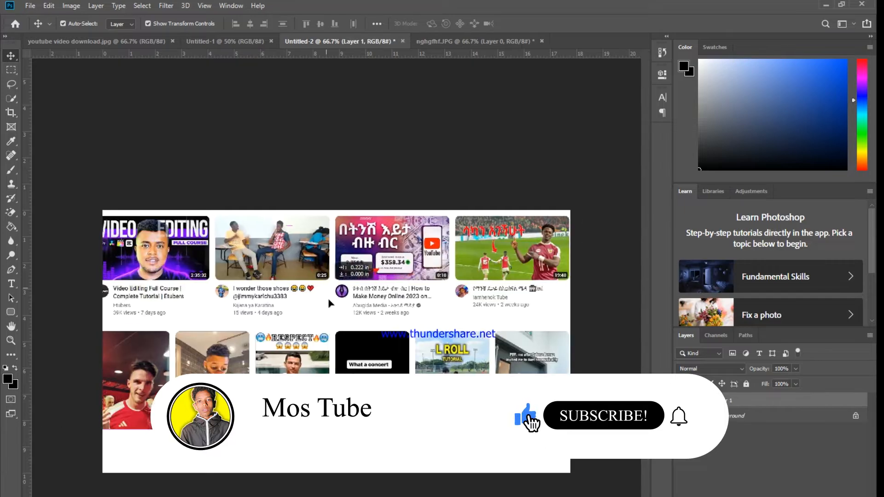
drag(529, 362, 515, 328)
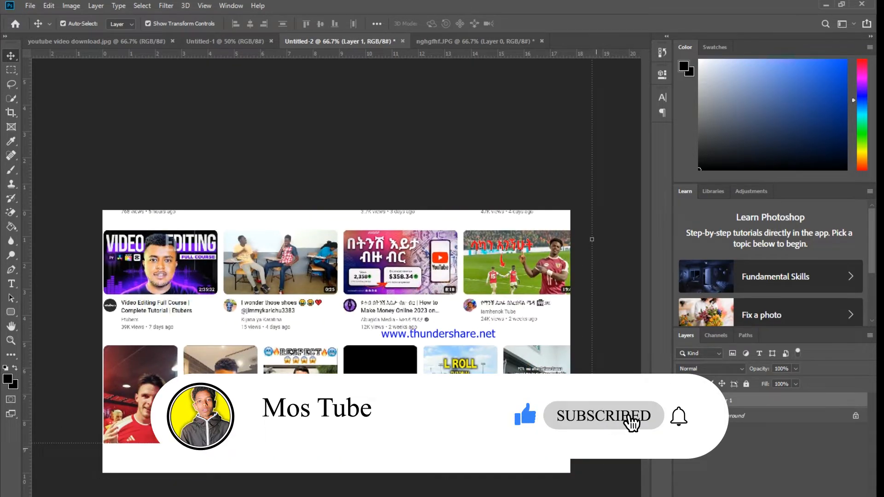
- Scale the YouTube screenshot to about 81% and position it to cover the canvas, with the browser bar beyond the upper edge
drag(593, 445, 418, 339)
drag(229, 249, 321, 388)
drag(538, 329, 578, 340)
drag(508, 349, 508, 386)
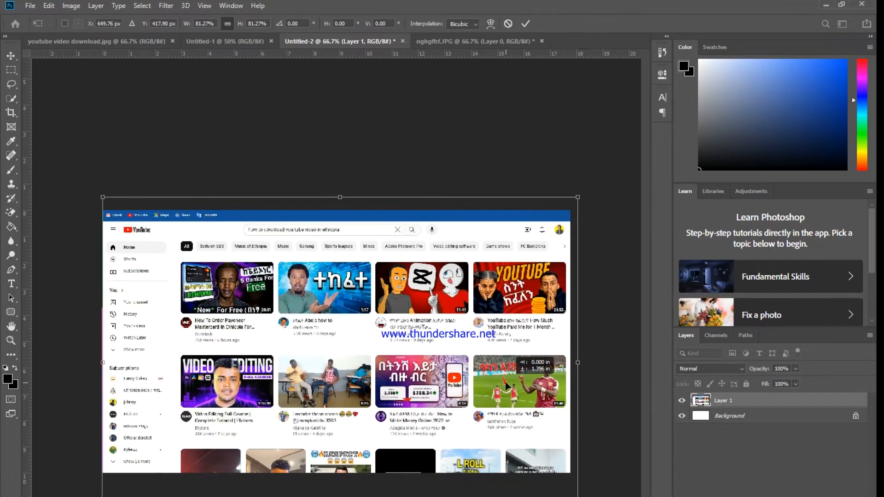
drag(505, 384, 506, 355)
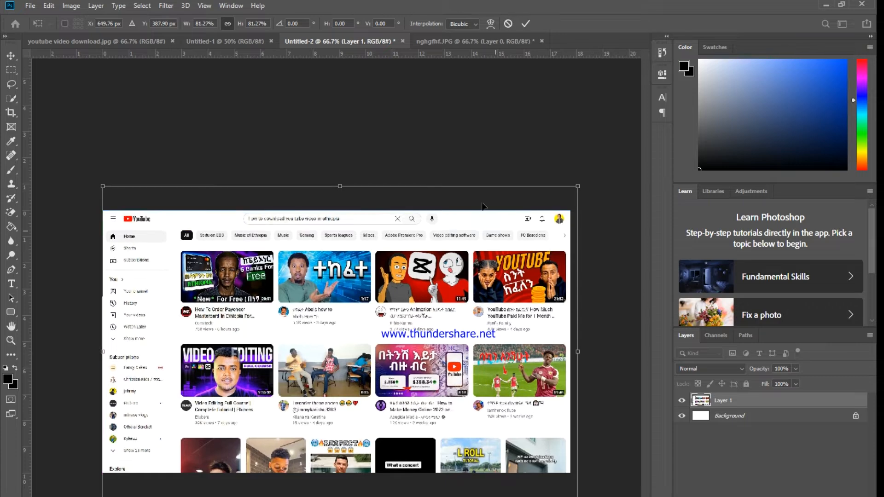
click(522, 27)
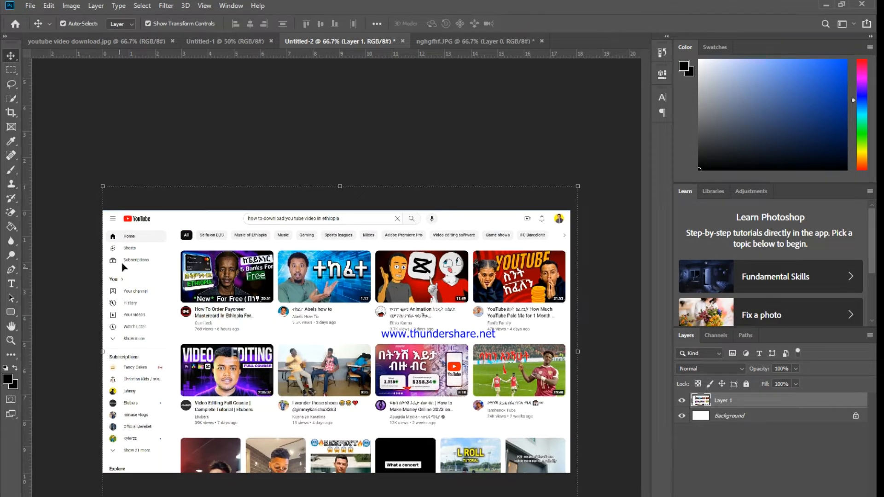
click(325, 144)
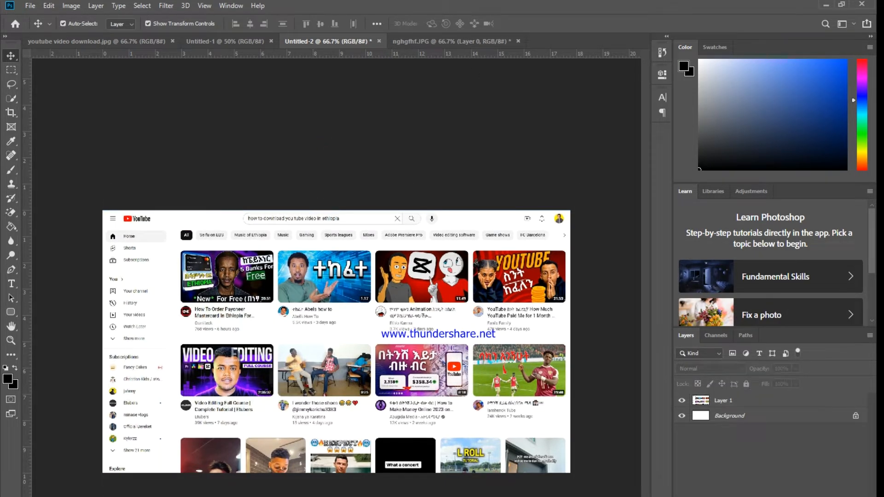
- Open the photo of the surprised curly-haired woman from the for youtube downloaded folder as a separate document in Photoshop
key(alt+Tab)
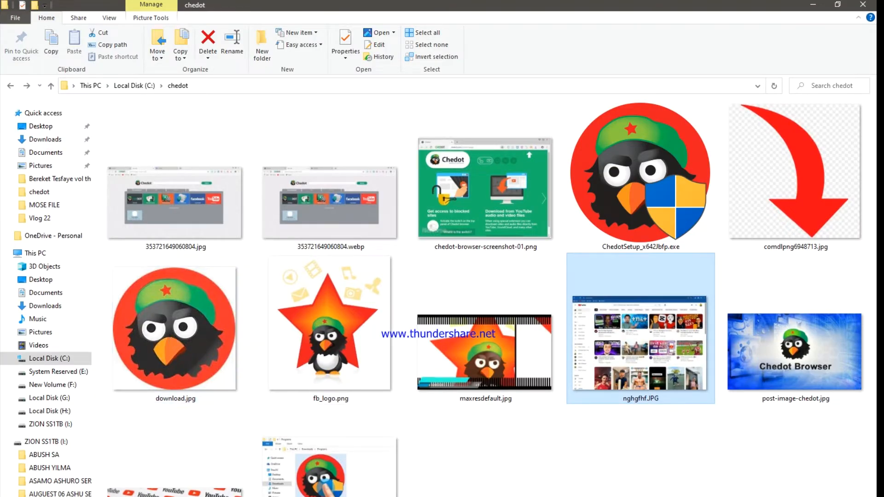
key(alt+Tab)
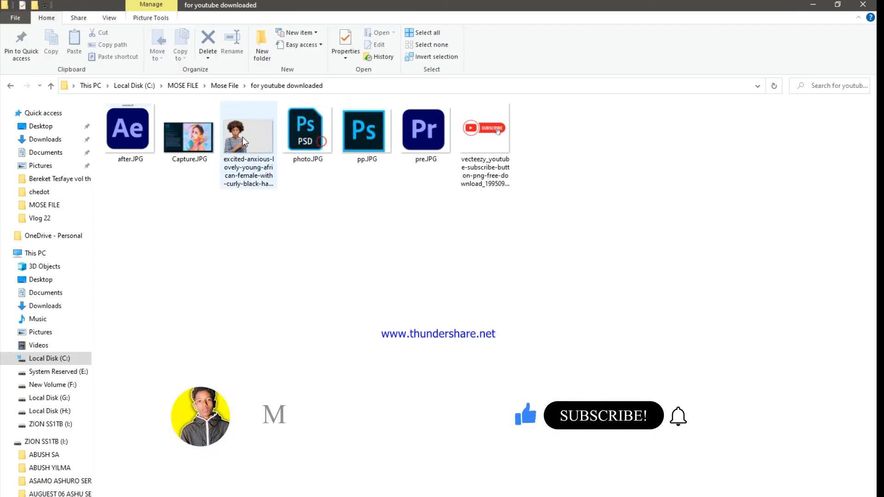
click(242, 137)
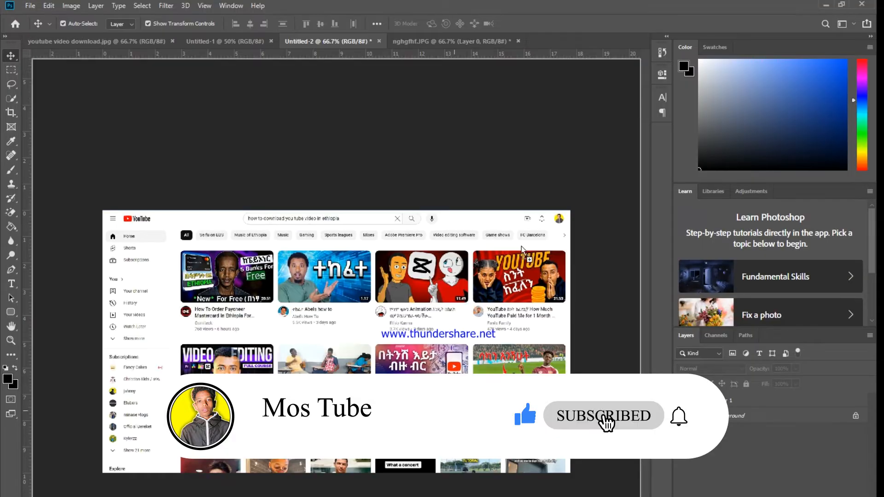
drag(521, 248, 606, 38)
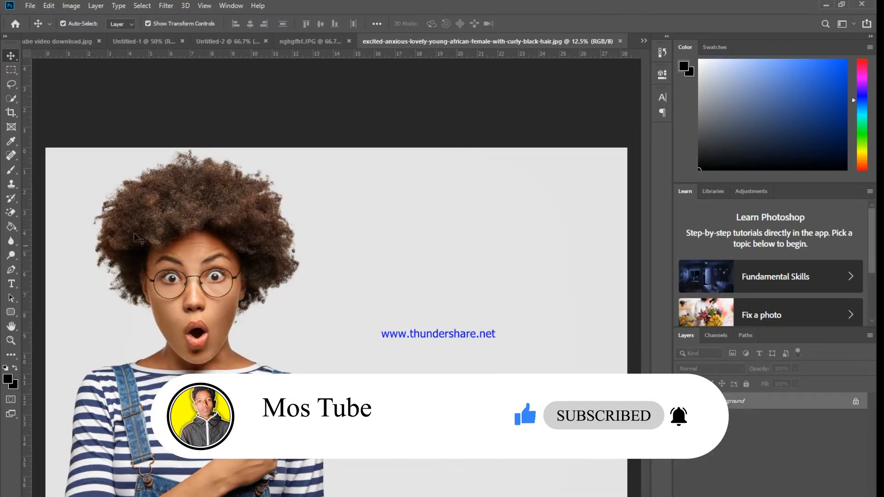
- Erase the woman photo's grey background with the Magic Eraser and copy the cutout into Untitled-2
click(10, 215)
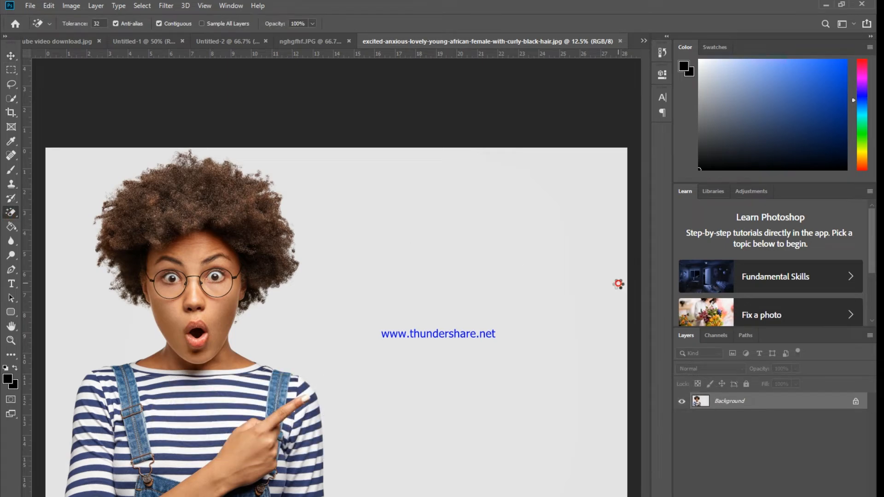
click(609, 284)
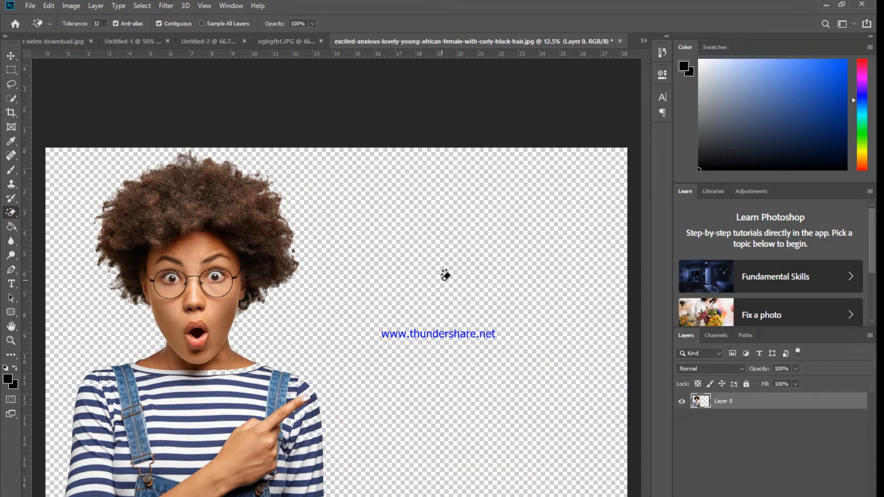
click(11, 53)
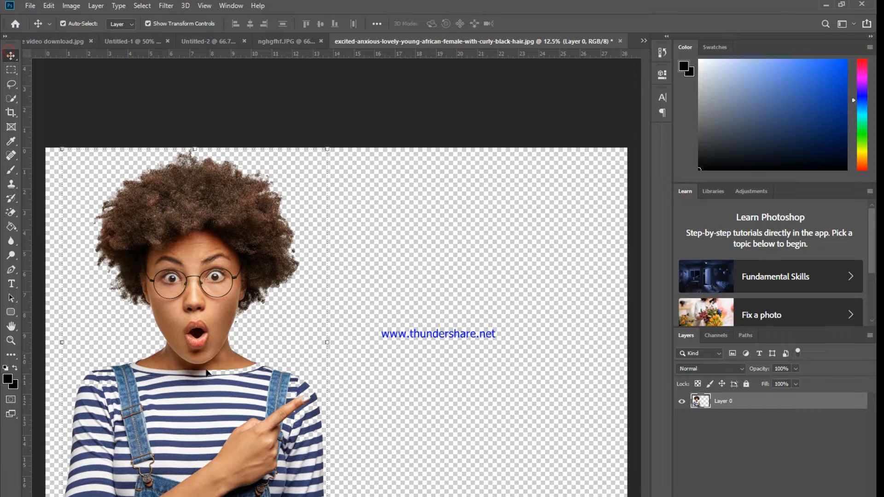
drag(189, 424, 189, 275)
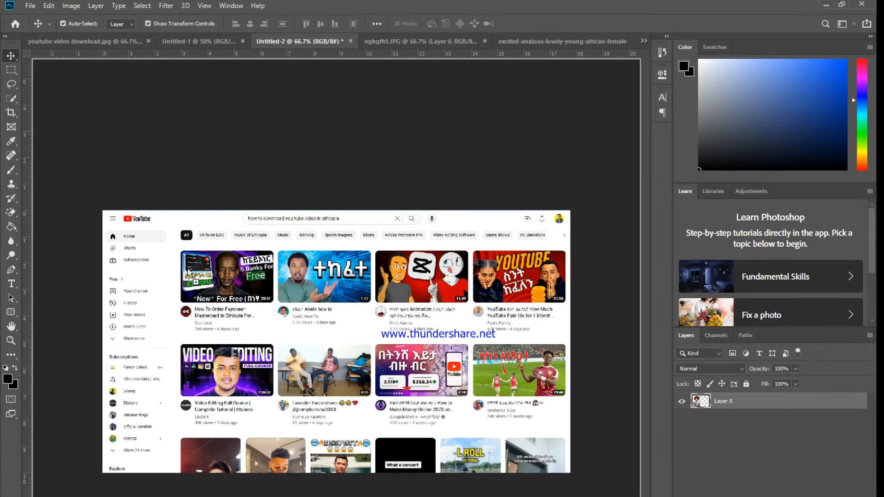
drag(188, 327, 209, 312)
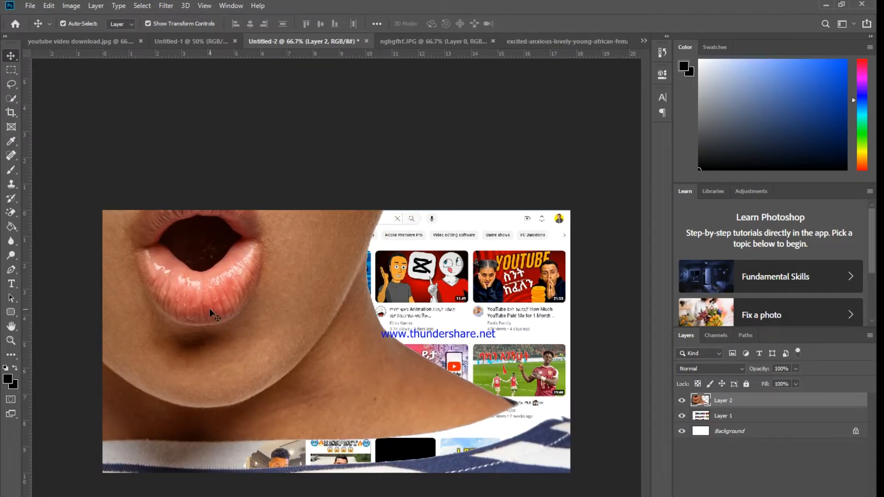
- Scale the woman cutout down to fill the canvas height and place it along the canvas's left edge
key(ctrl+t)
drag(406, 403, 382, 495)
drag(516, 127, 353, 396)
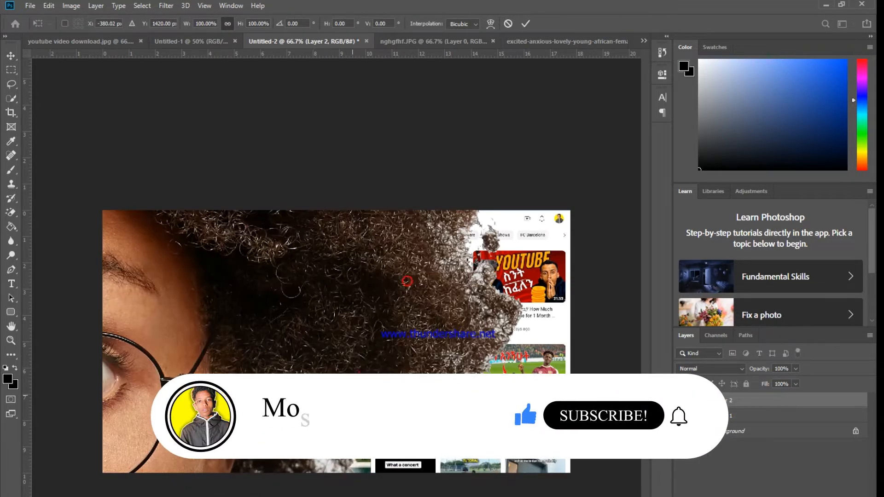
drag(407, 281, 349, 489)
drag(396, 310, 306, 493)
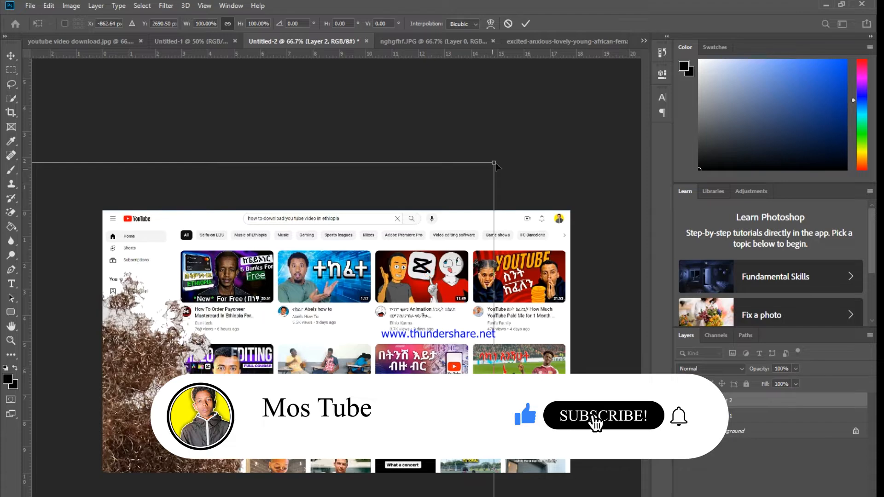
drag(499, 161, 423, 155)
drag(472, 123, 87, 495)
drag(178, 479, 82, 435)
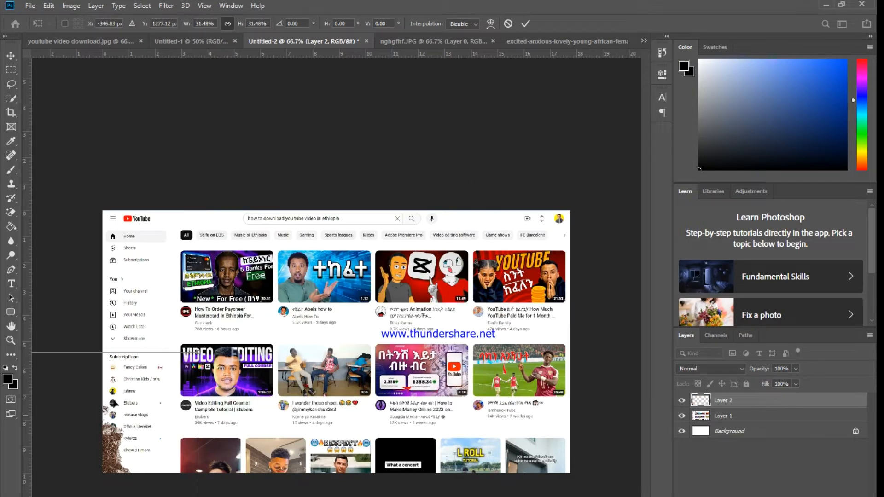
drag(164, 395, 588, 159)
drag(397, 110, 204, 182)
drag(239, 394, 237, 345)
drag(198, 165, 201, 229)
drag(215, 306, 211, 289)
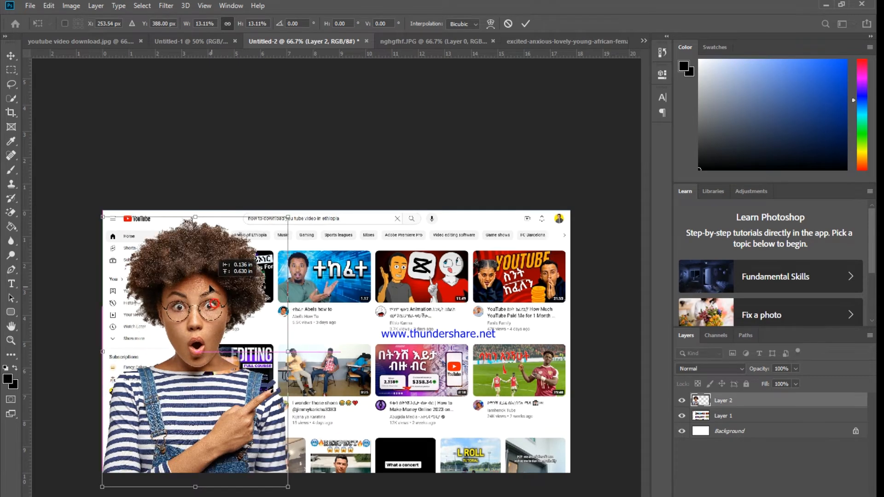
mouse_move(195, 216)
mouse_down()
mouse_move(196, 185)
mouse_move(195, 201)
mouse_up()
click(527, 23)
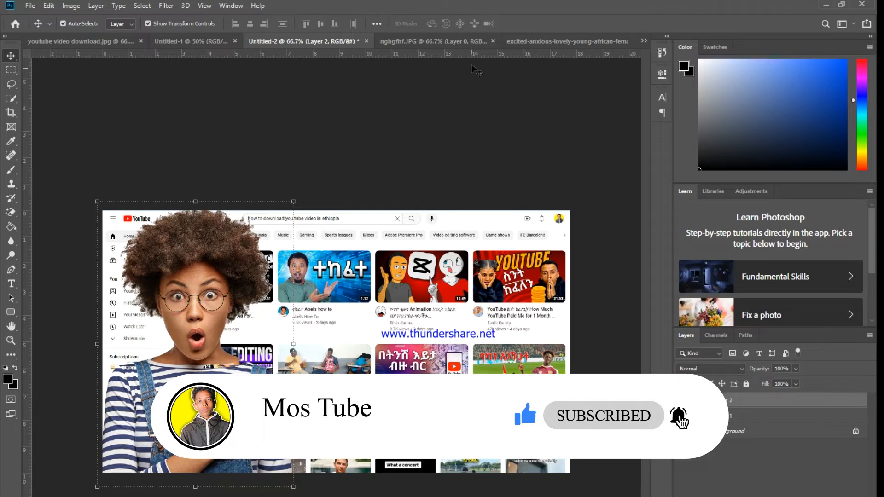
- Close the woman photo document without saving its changes
click(612, 45)
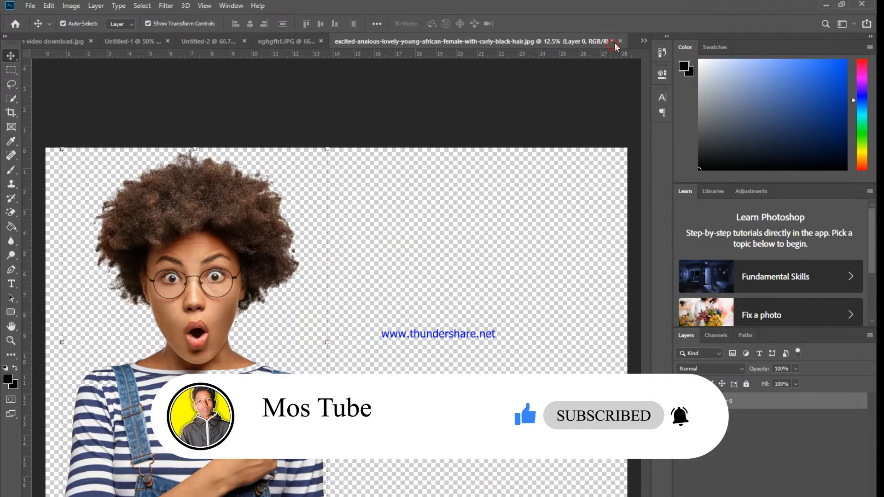
click(619, 42)
click(432, 241)
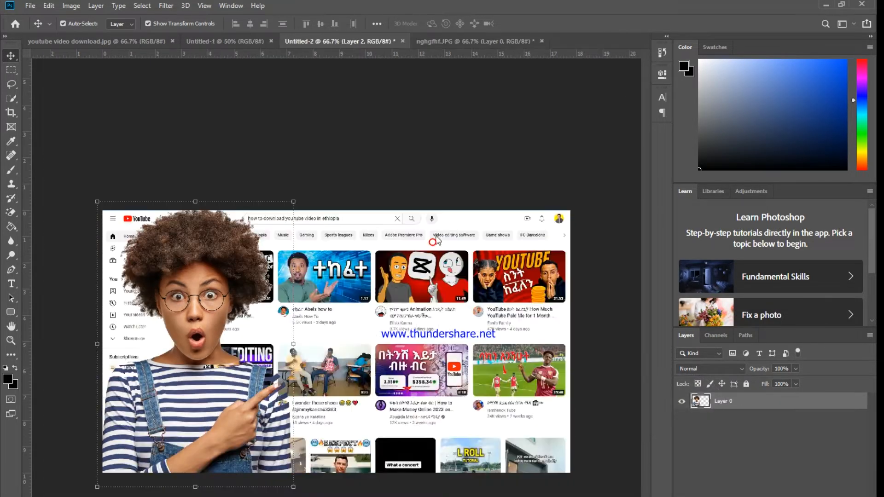
- Open the Chedot logo download.jpg from the chedot folder as a separate document in Photoshop
click(823, 3)
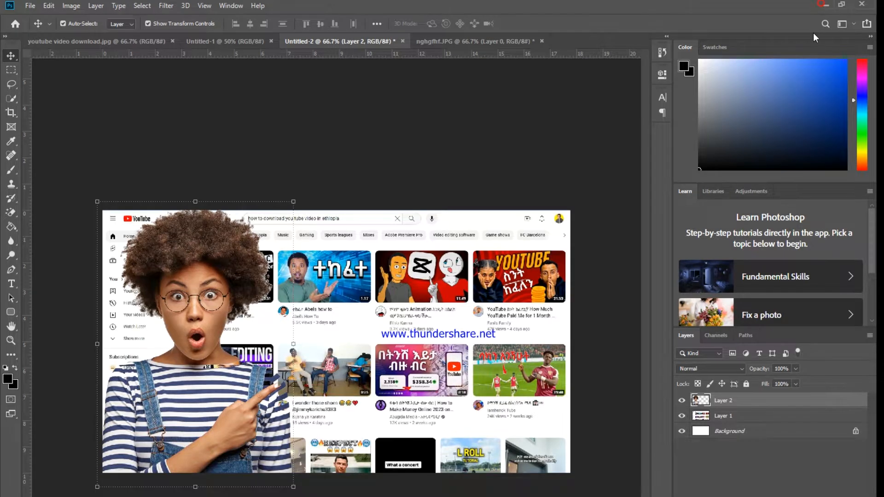
key(alt+Left)
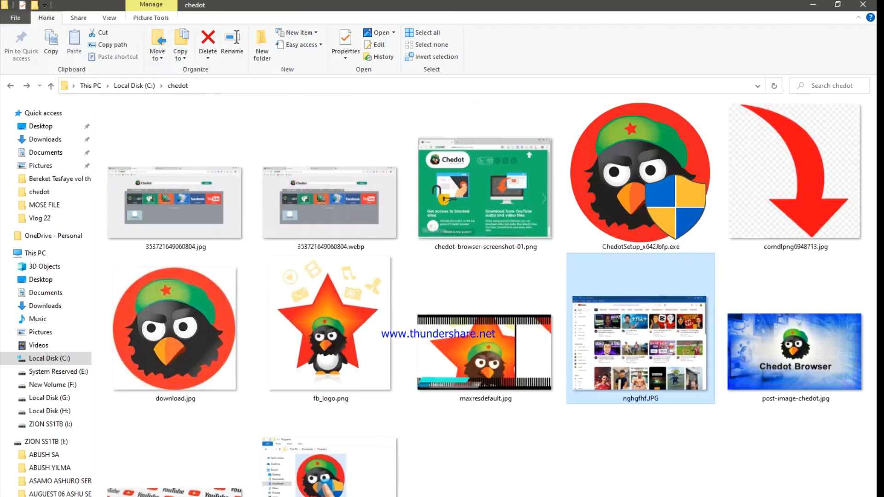
drag(168, 334, 587, 38)
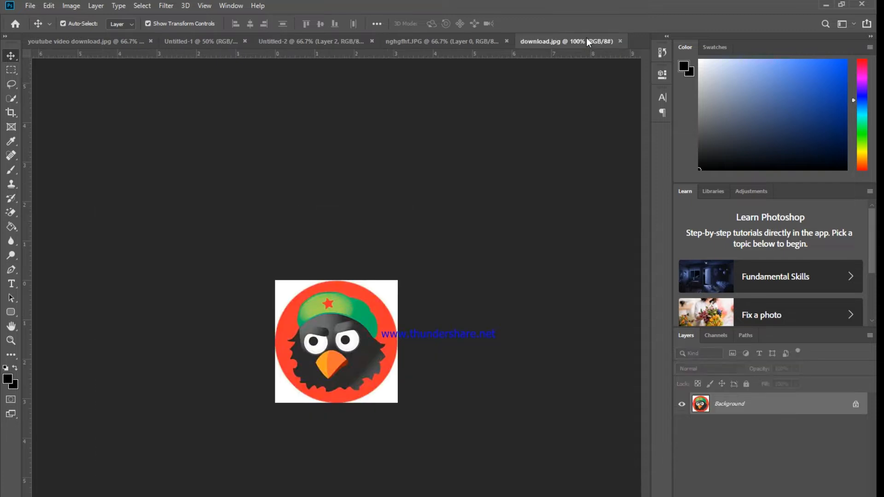
- Erase the four white corners around the round Chedot logo with the Magic Eraser and copy the logo into Untitled-2
click(17, 214)
click(388, 291)
click(290, 293)
click(287, 393)
click(383, 396)
click(10, 55)
drag(349, 345, 474, 435)
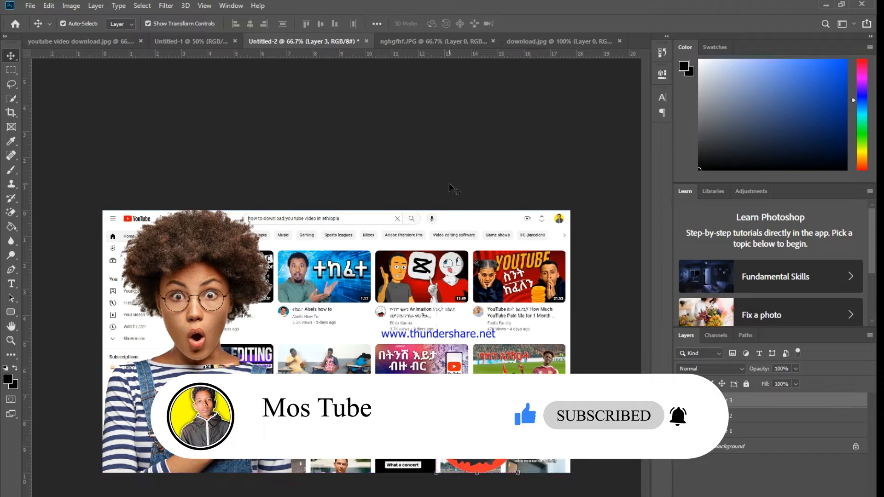
- Open the red arrow image comdlpng6948713.jpg from the chedot folder as a separate document in Photoshop
click(824, 5)
click(728, 242)
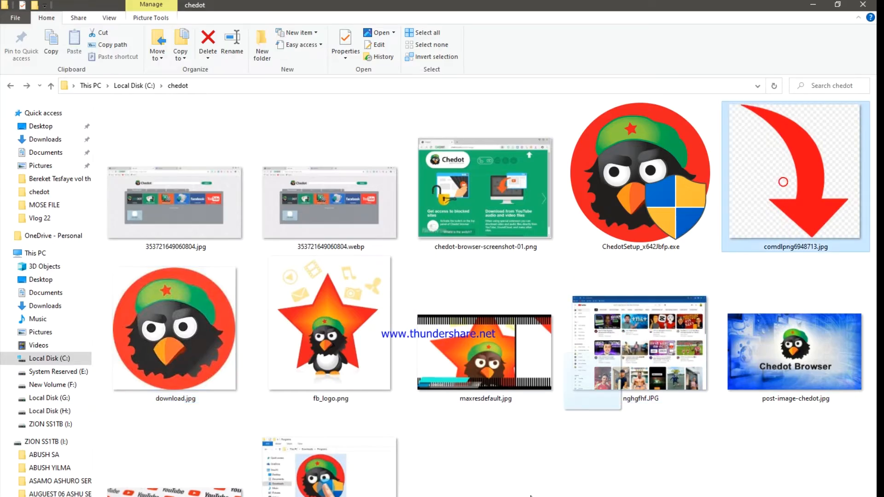
drag(572, 496, 635, 36)
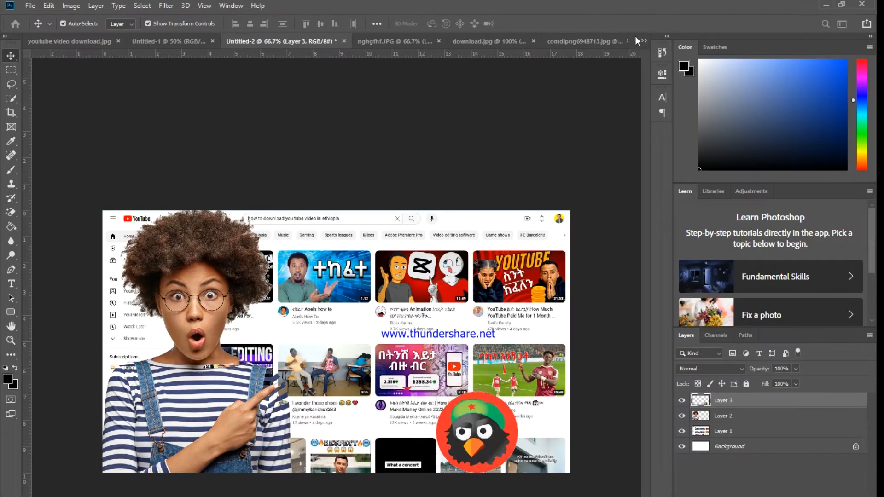
- Erase the background around the red arrow with the Magic Eraser and copy the arrow into Untitled-2
click(16, 215)
click(190, 305)
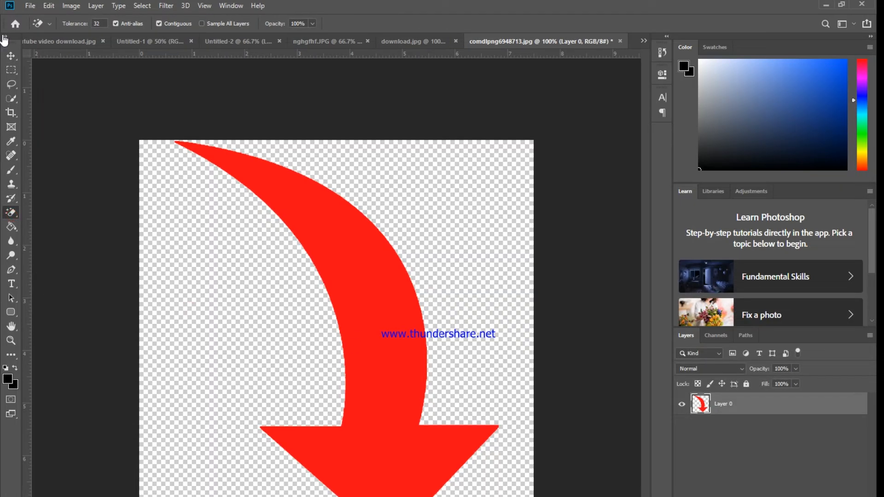
click(11, 54)
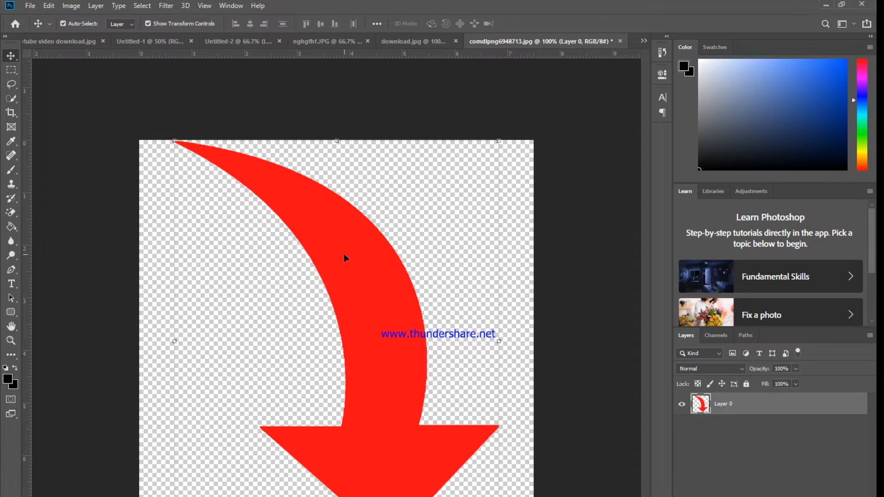
drag(389, 272, 403, 359)
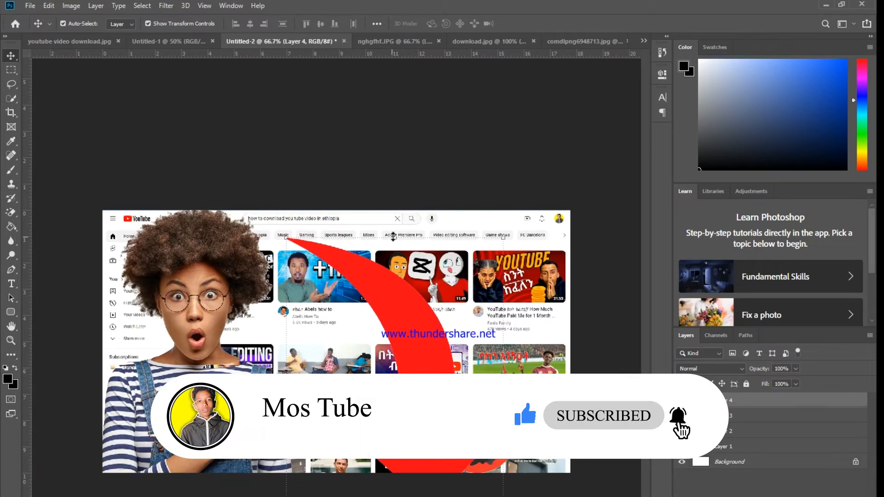
- Scale the red arrow to about 42.7% between the woman and the Chedot logo, and hide its layer
drag(401, 236, 422, 397)
drag(401, 432, 386, 397)
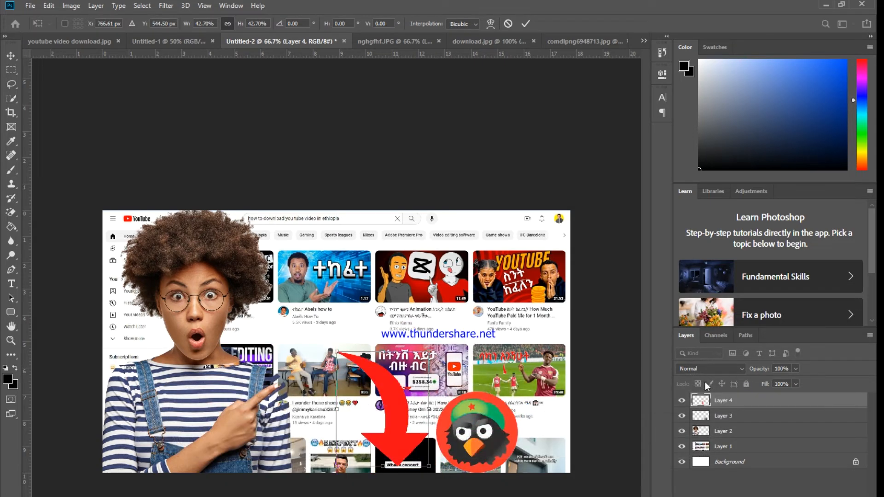
click(682, 400)
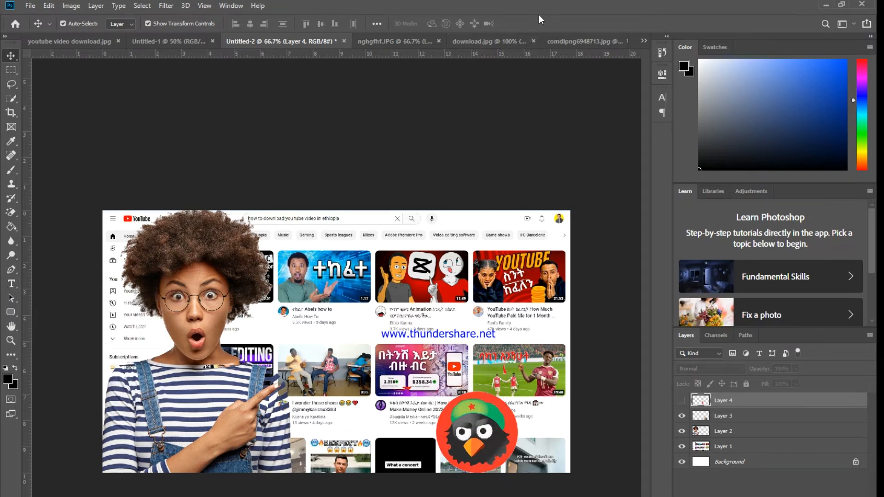
- Add the yellow text "ከዩቱብ ቪዲዮ ለማውረድ" at about 59 pt along the canvas's upper edge, beside the woman's head
click(12, 284)
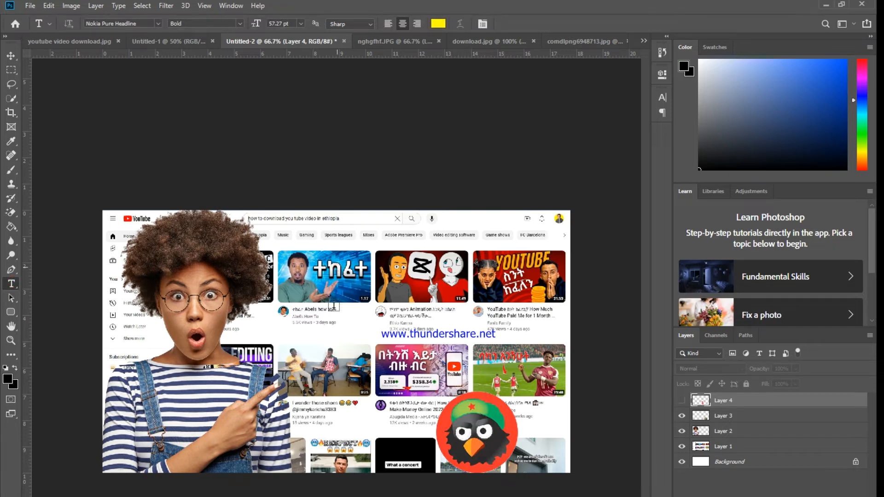
click(337, 271)
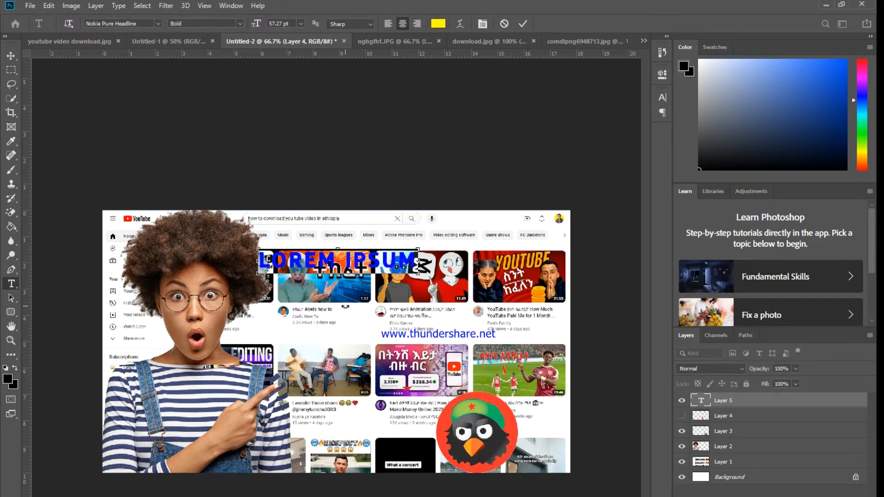
text(ከዩቱብ ቪዲዮ ለማውረድ)
key(ctrl)
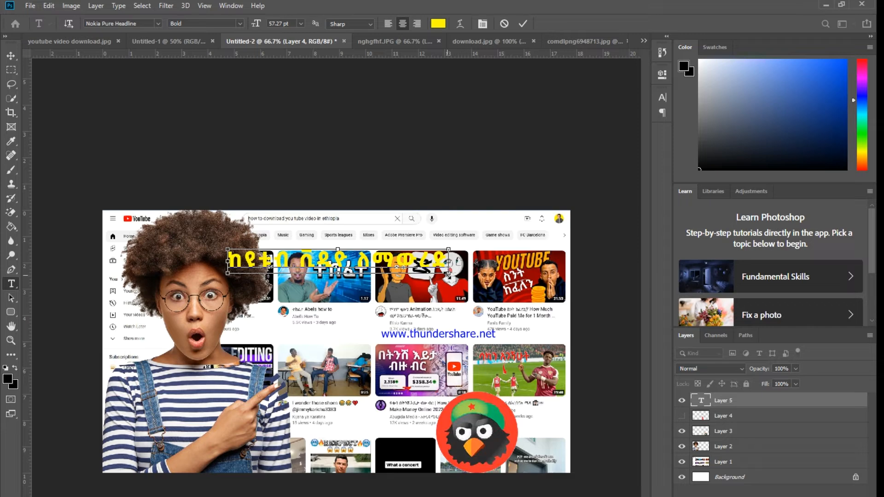
drag(449, 275, 455, 277)
drag(395, 285, 488, 267)
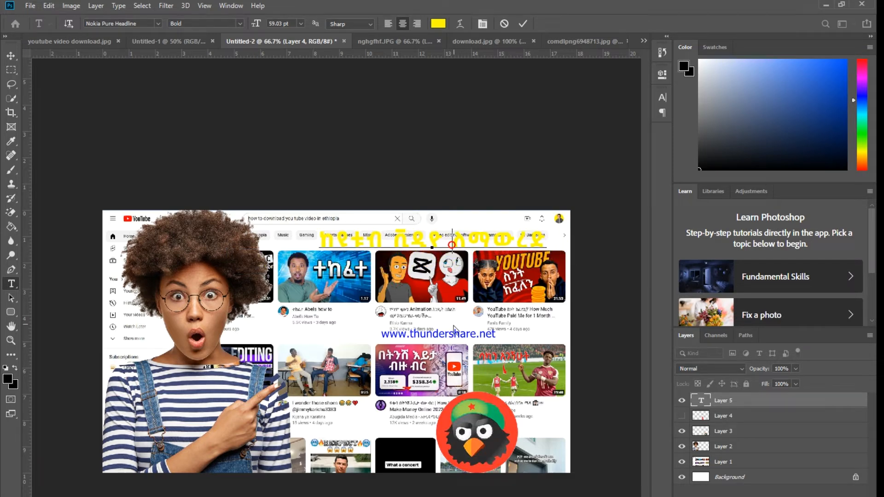
- Break the title before "ለማውረድ" and enlarge the two-line text to about 96 pt in the canvas's upper right area
key(Return)
key(ctrl)
drag(500, 279, 555, 311)
drag(454, 317, 447, 303)
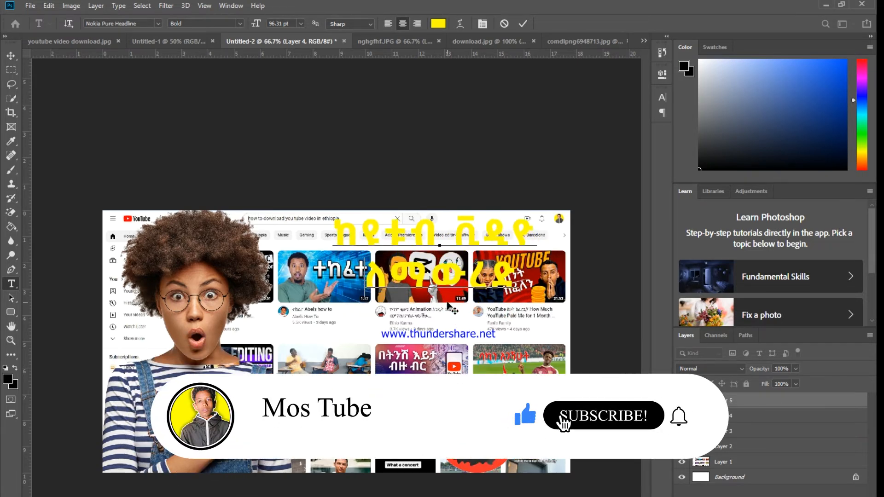
click(523, 24)
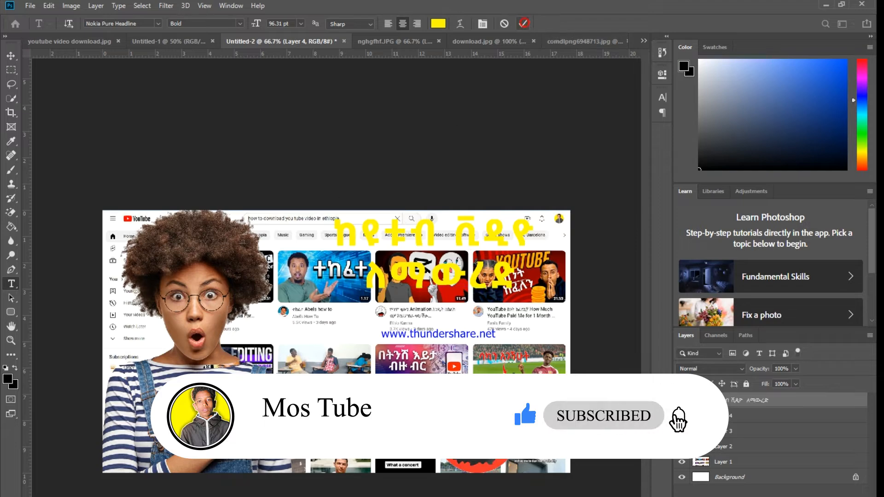
- Draw black rounded rectangles of about 563 × 90 px and 445 × 89 px over the two title lines, and move the text layer above them
click(11, 313)
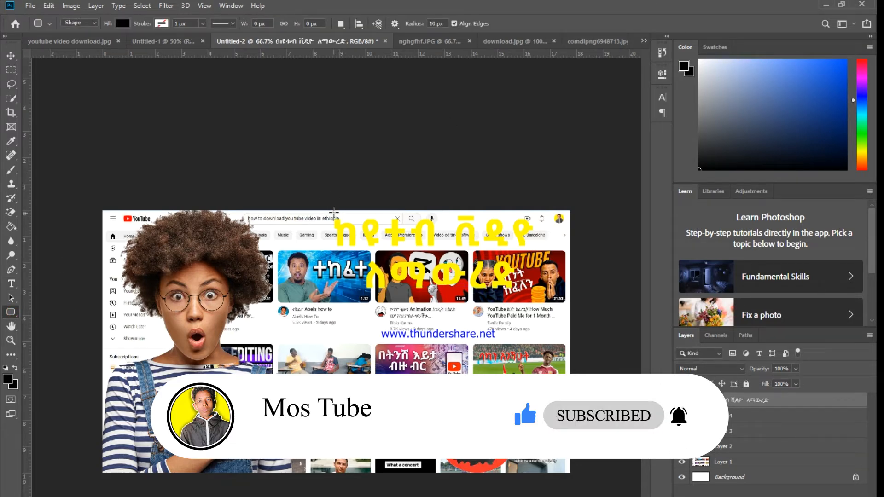
drag(332, 214, 538, 247)
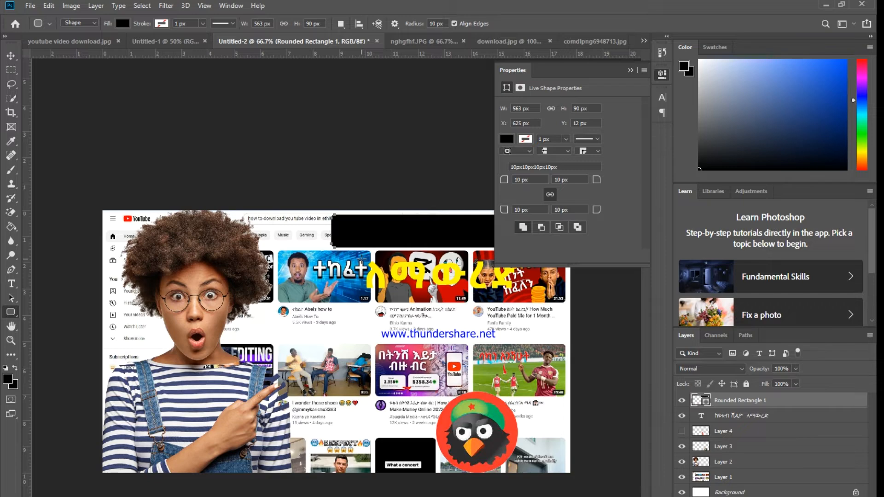
drag(359, 259, 521, 291)
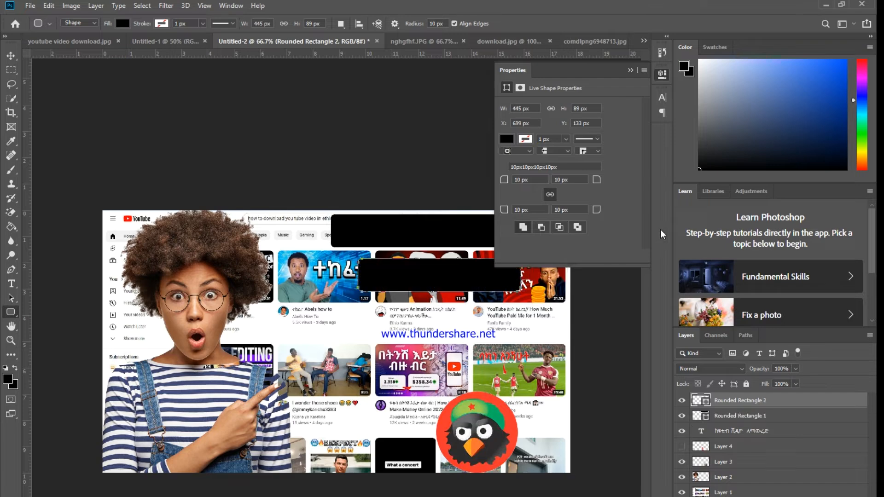
drag(751, 432, 747, 402)
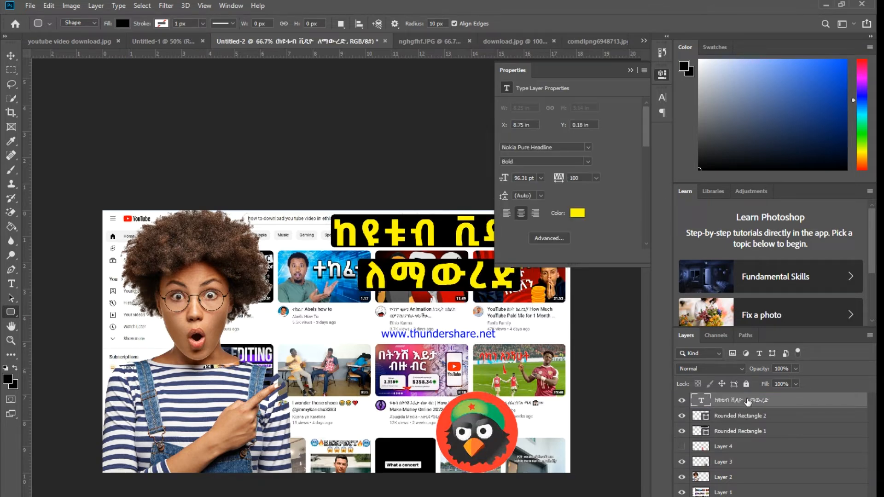
click(631, 70)
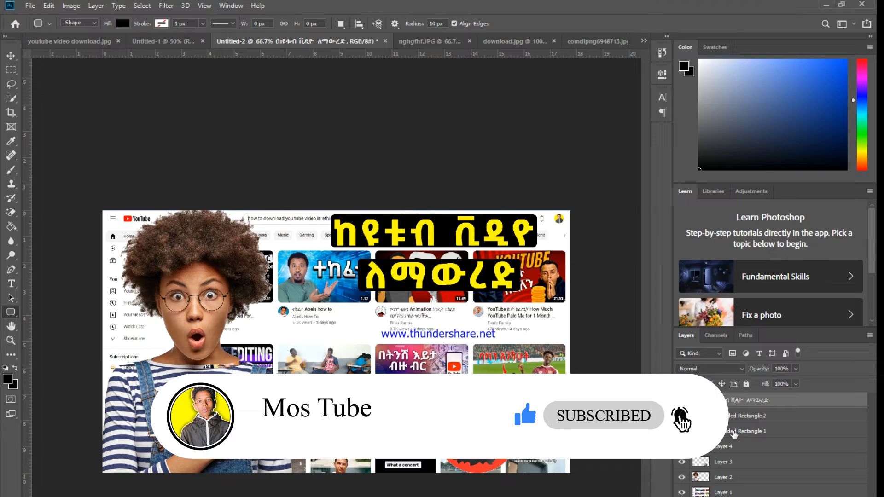
- Group the title text with both rounded rectangles and scale the group to about 116% in the canvas's upper right area
shift+click(733, 432)
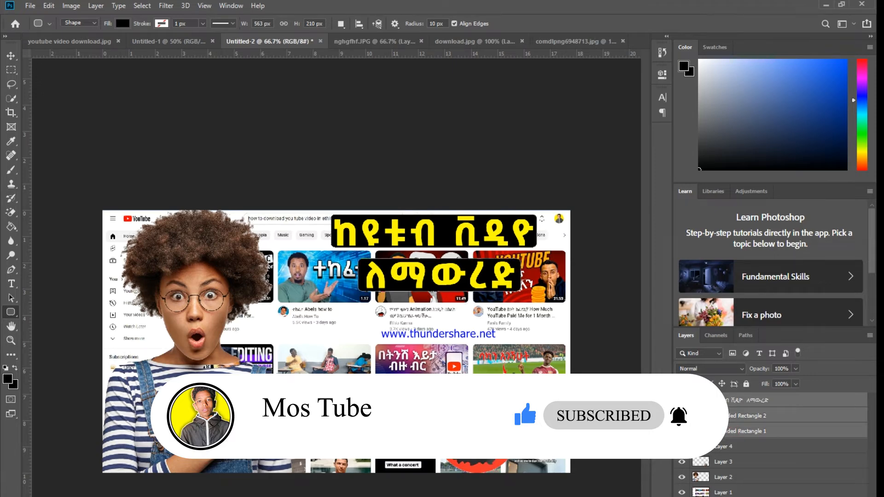
key(ctrl+g)
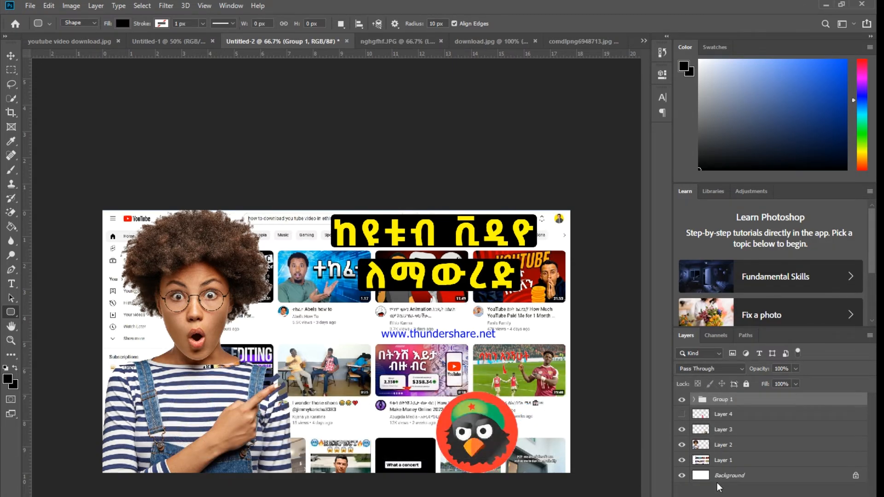
key(ctrl+t)
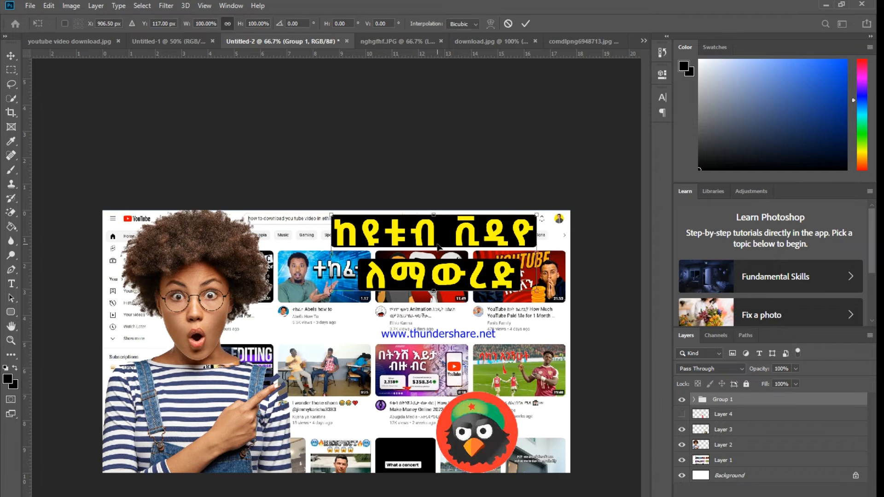
mouse_move(440, 246)
mouse_down()
mouse_move(455, 256)
mouse_move(431, 247)
mouse_up()
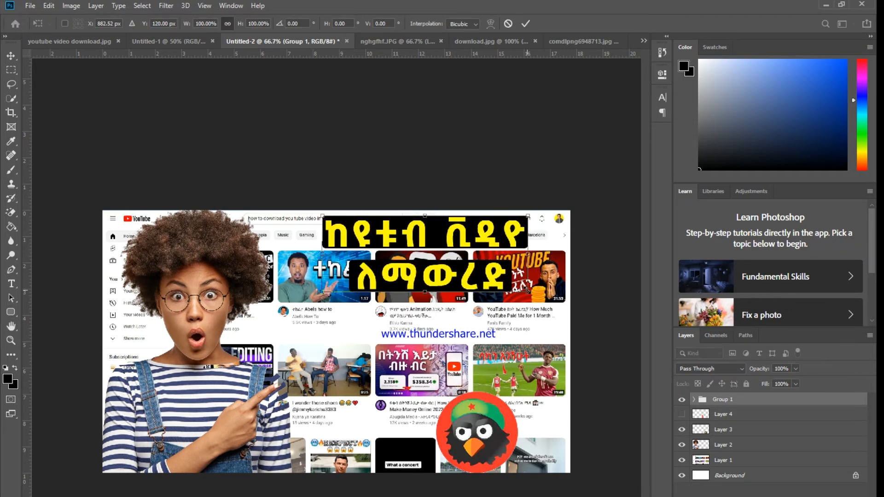
drag(527, 290, 560, 304)
mouse_move(493, 281)
mouse_down()
mouse_move(483, 278)
mouse_move(492, 287)
mouse_up()
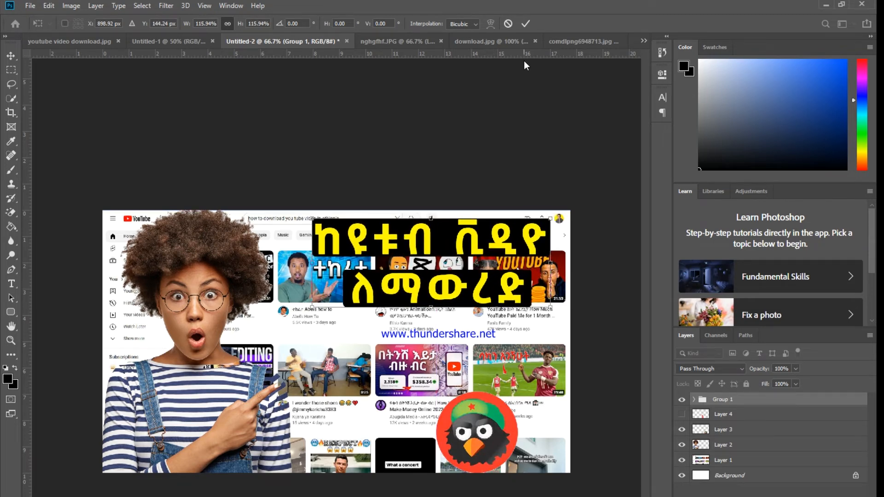
click(526, 24)
key(u)
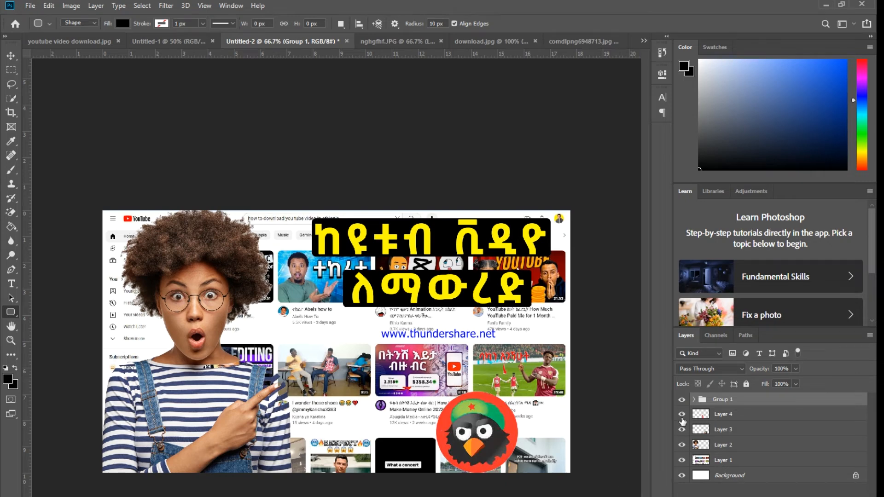
- Show the red arrow layer again, move the arrow between the title and the Chedot logo, and scale it to about 82%
click(682, 415)
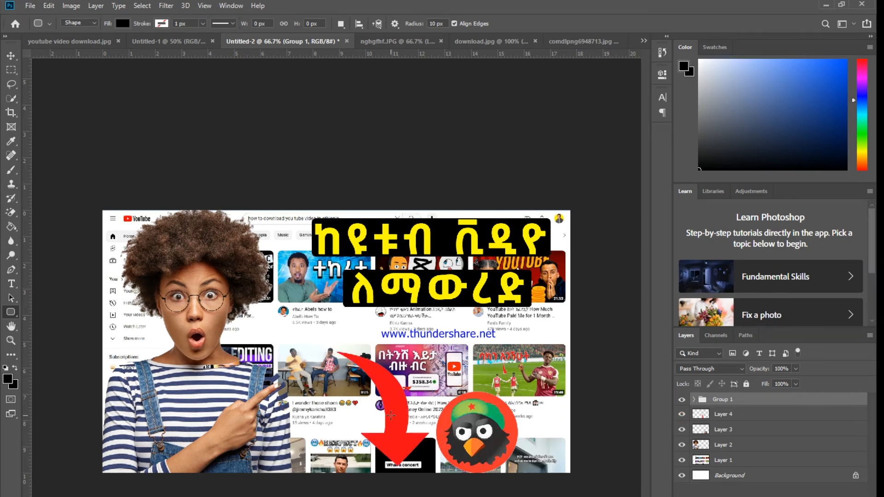
key(v)
drag(391, 413, 457, 365)
key(ctrl)
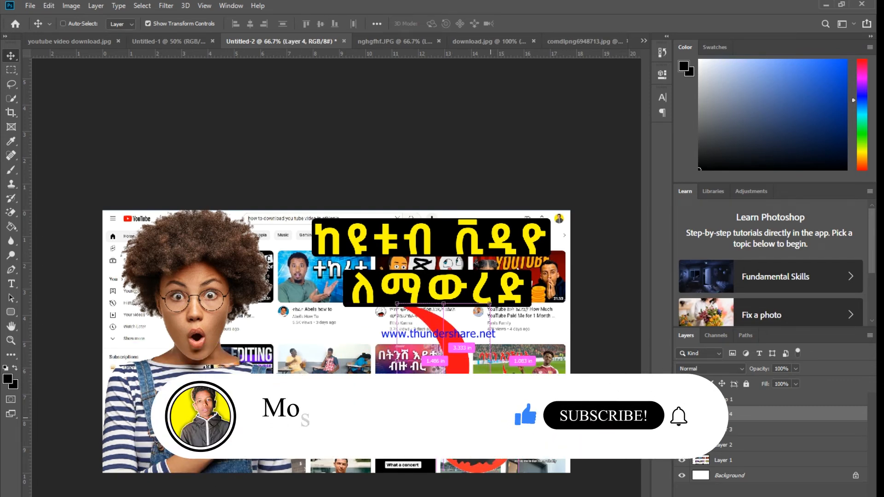
drag(491, 418, 464, 372)
drag(470, 340, 471, 341)
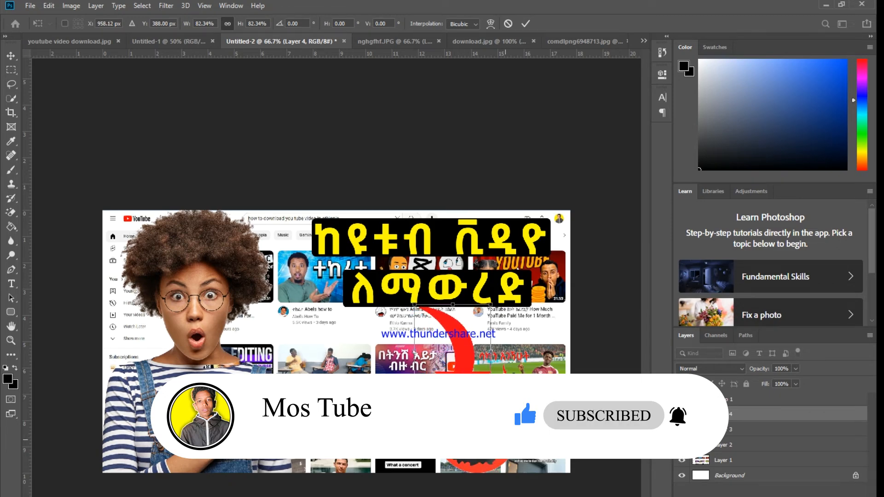
click(526, 23)
- Scale the red arrow to about 88% and position its tip just above the Chedot logo
click(490, 437)
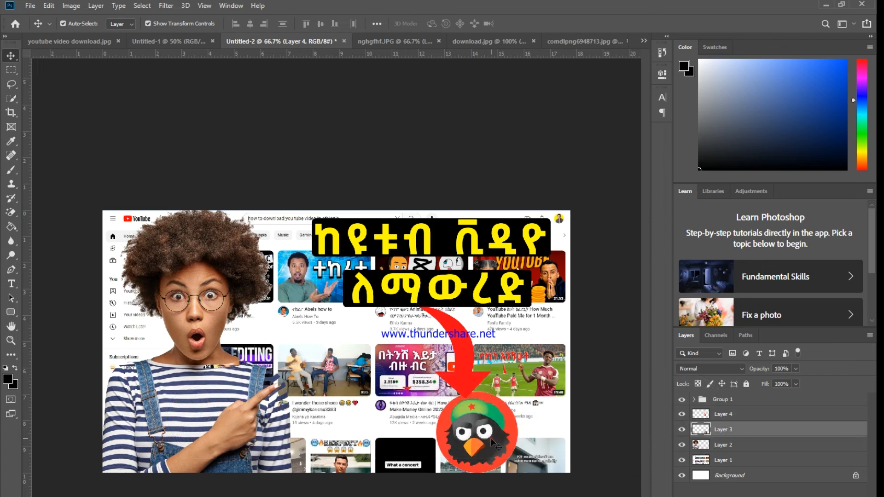
click(473, 364)
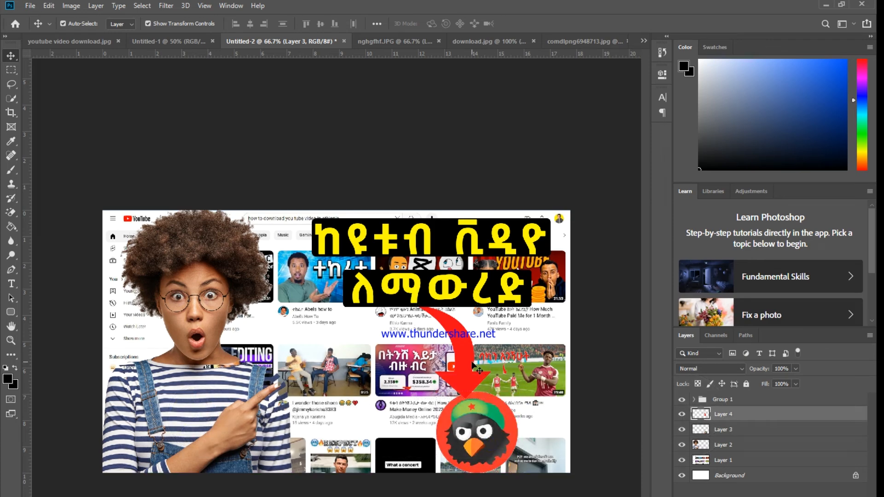
drag(491, 399, 475, 366)
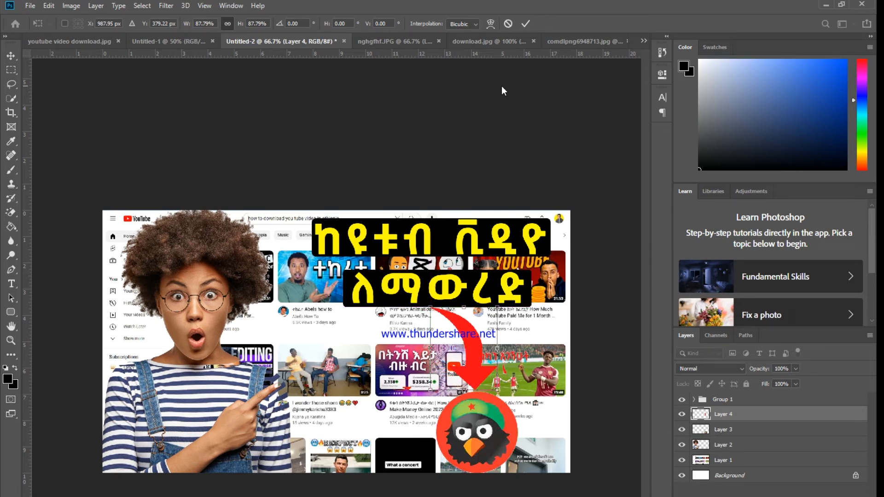
click(526, 24)
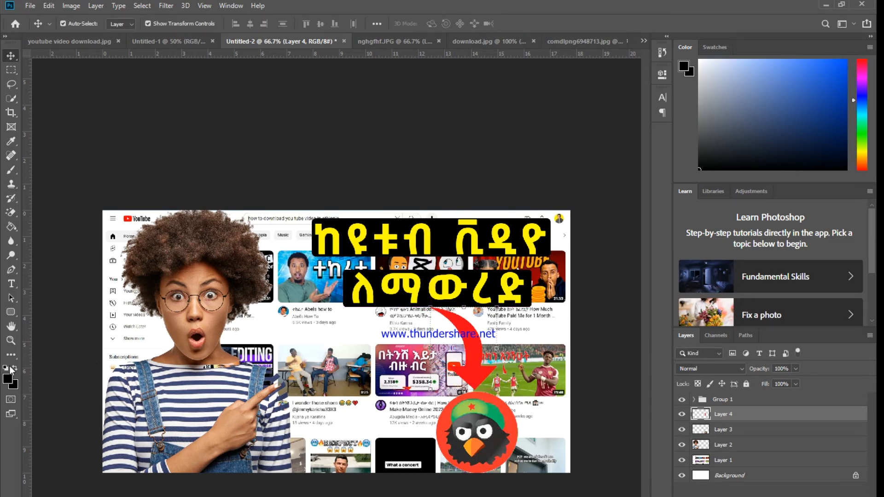
- Set the foreground colour to black and fill the arrow with it using the Paint Bucket
click(14, 227)
click(7, 380)
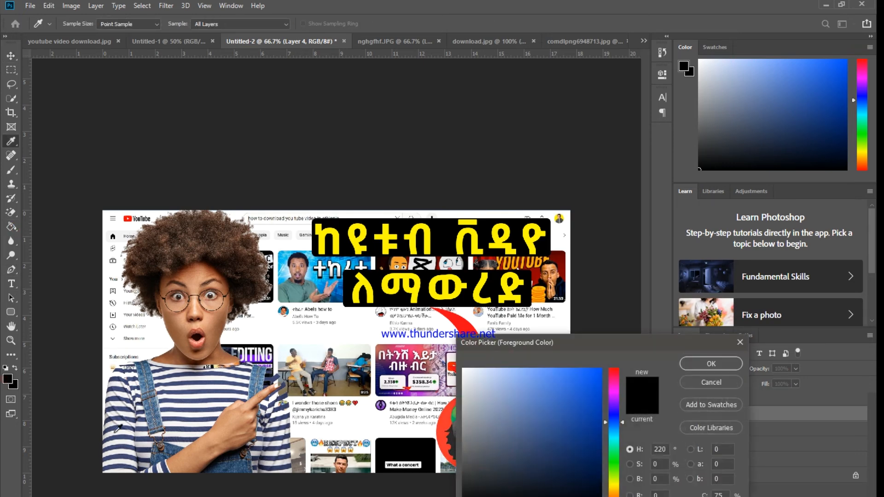
drag(487, 439, 455, 348)
drag(521, 441, 462, 496)
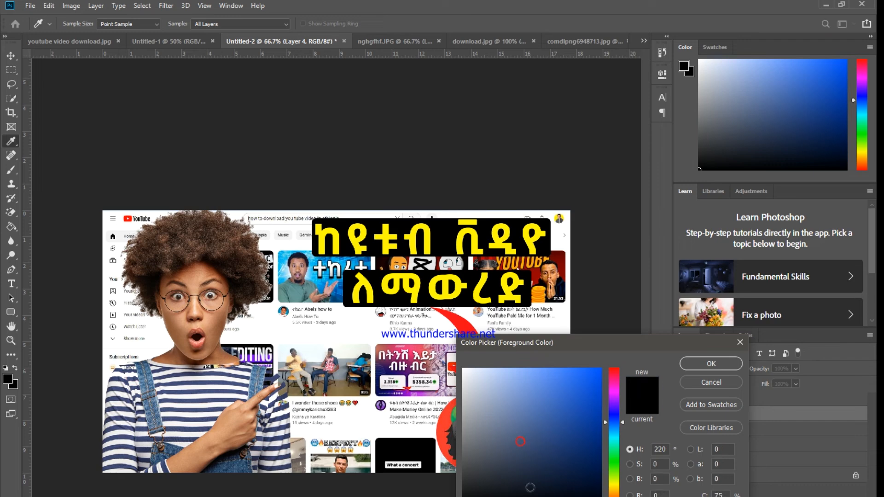
click(712, 363)
click(473, 352)
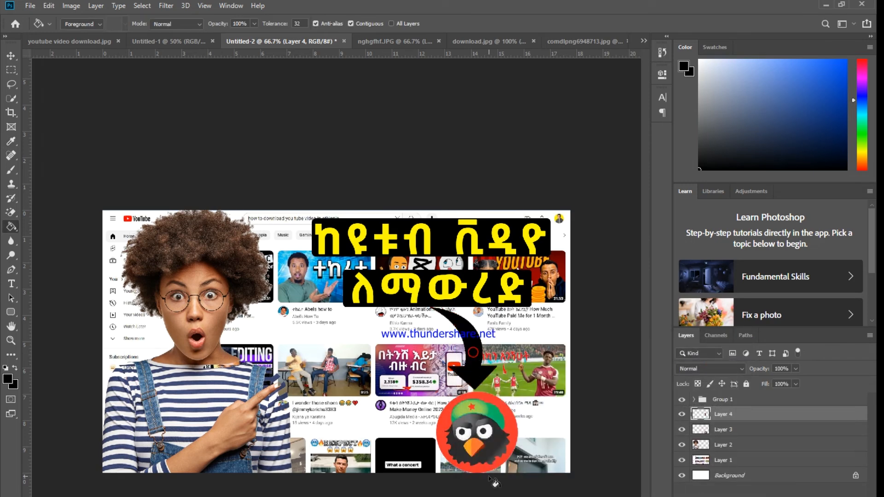
click(8, 56)
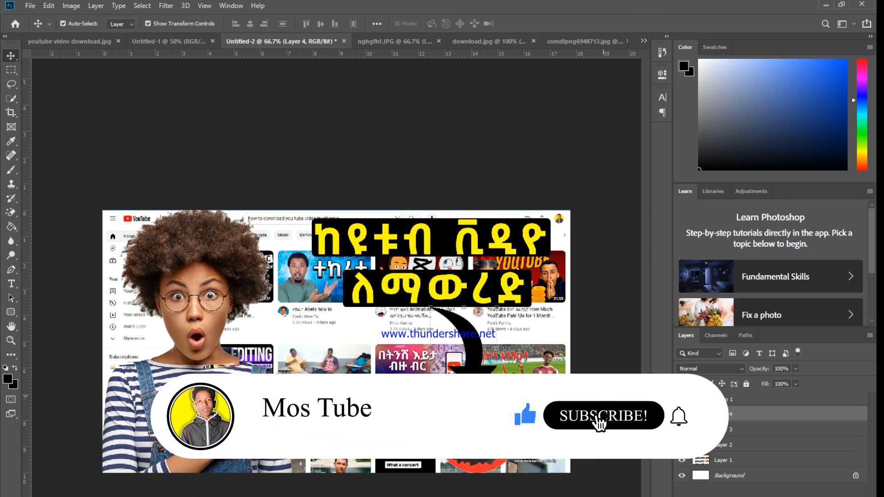
- Save the composition as a TIFF file named Thumbnail in the MOSE FILE folder, with layers included
click(30, 6)
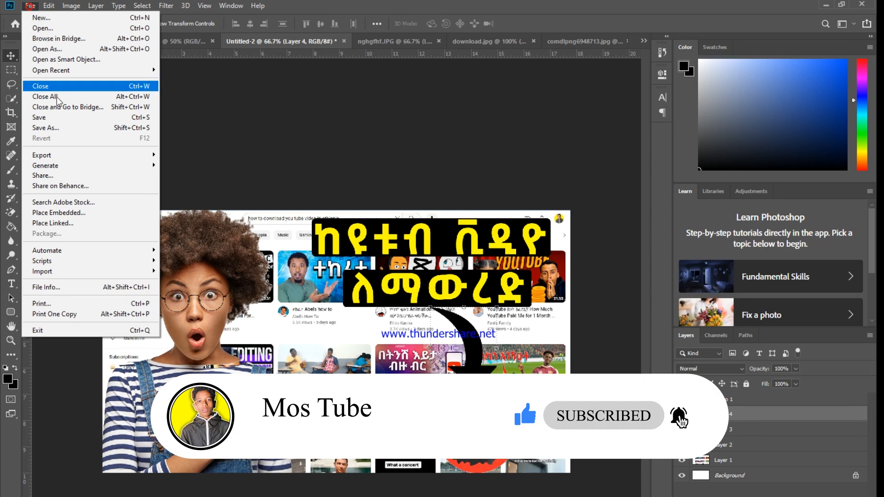
click(56, 129)
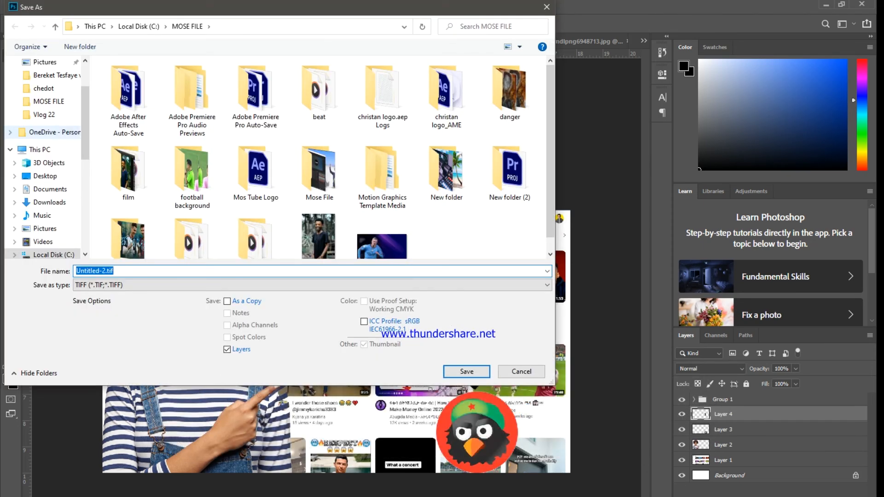
text(Thum)
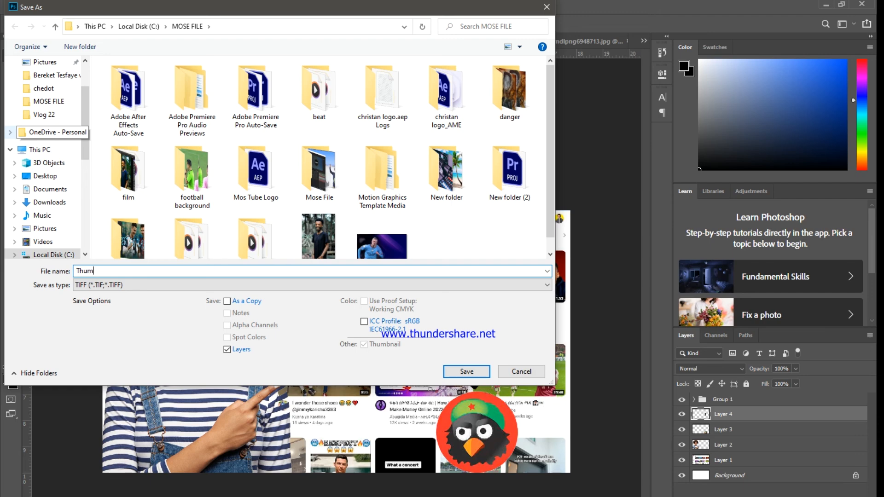
text(bnail)
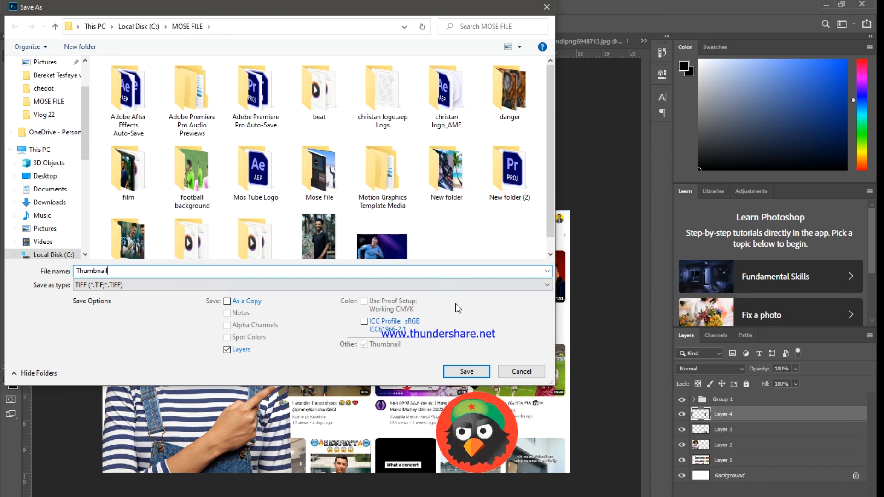
click(468, 376)
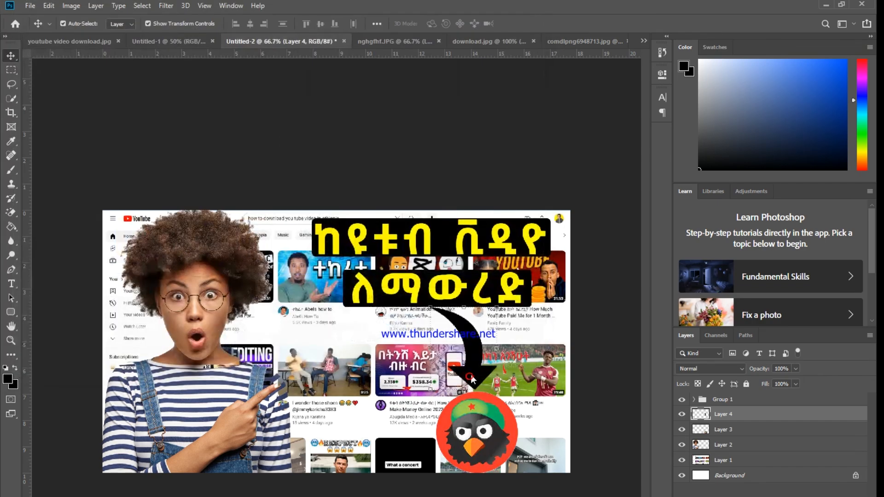
click(572, 168)
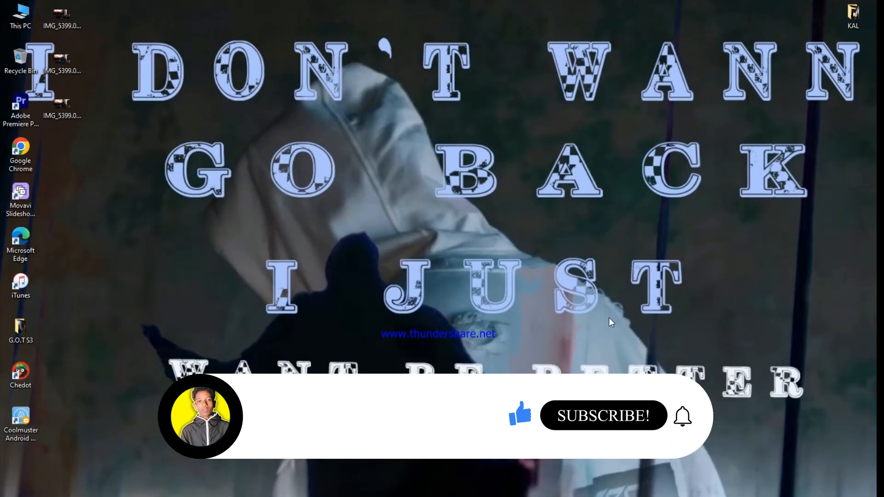
right_click(600, 254)
click(610, 283)
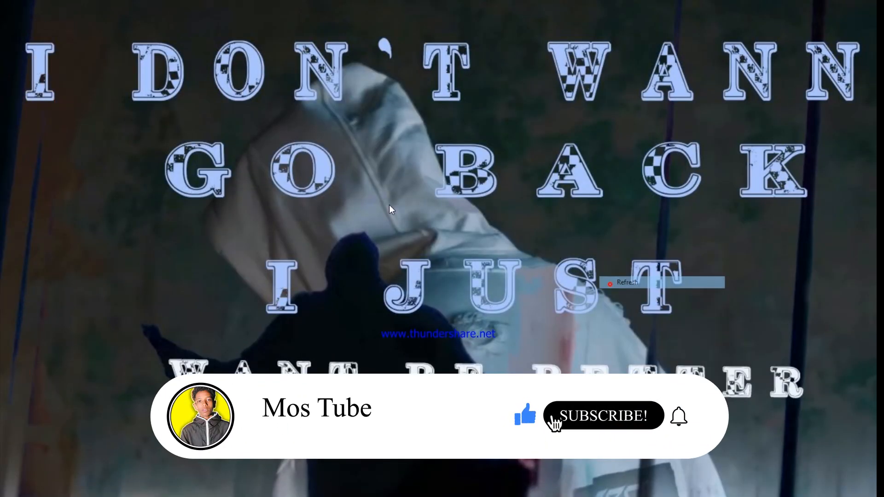